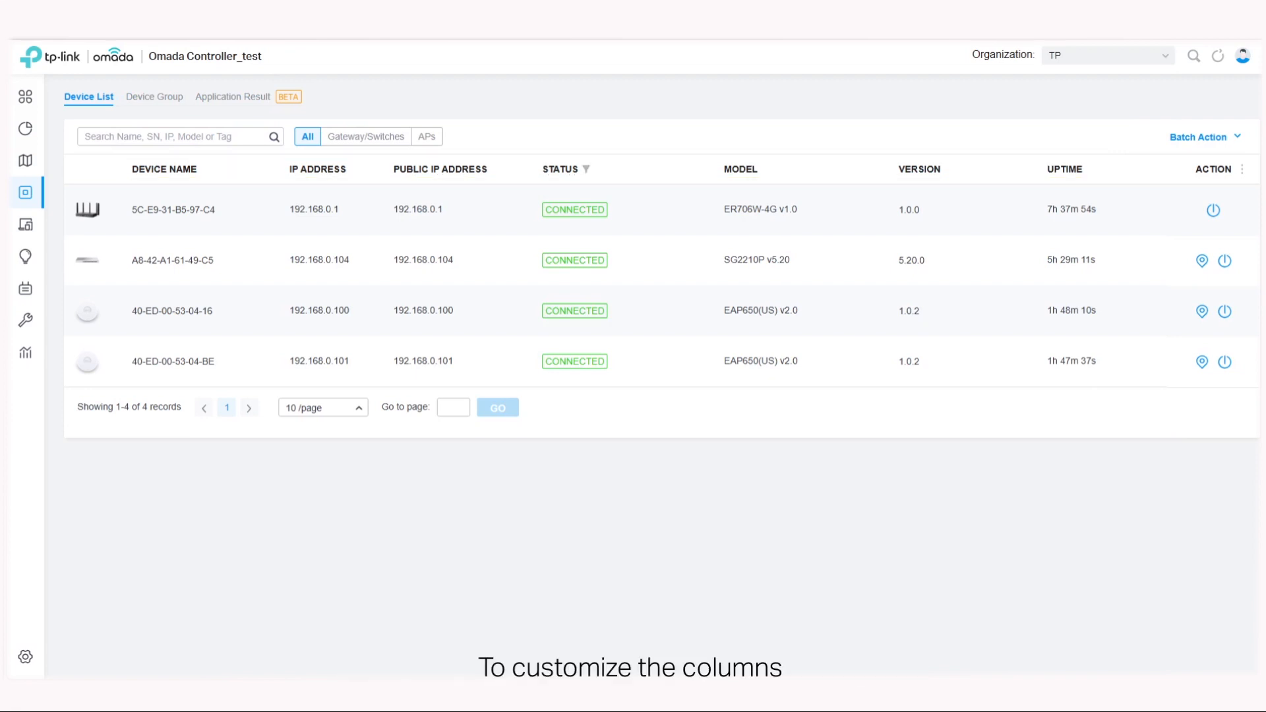
Step: Display all columns in the device list, and customize the selection by adding the Clients and Download Traffic columns
{"action": "left_click", "coordinate": [1243, 173]}
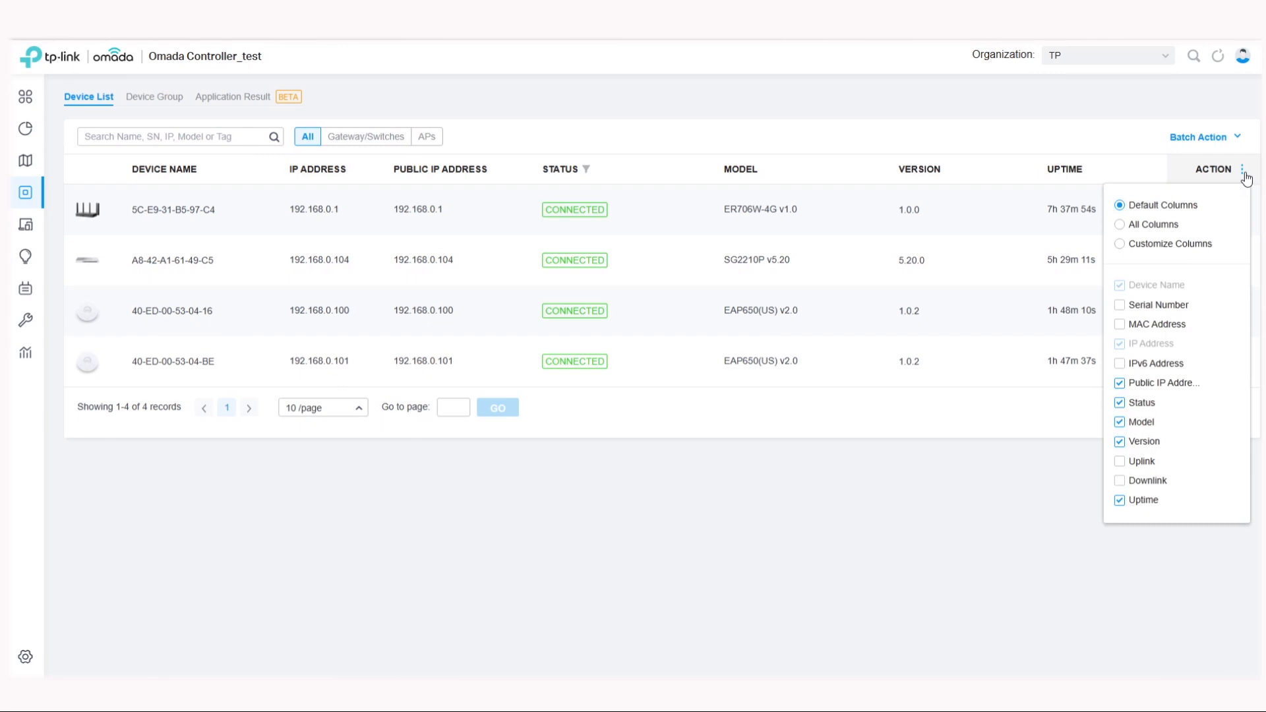
{"action": "left_click", "coordinate": [1120, 225]}
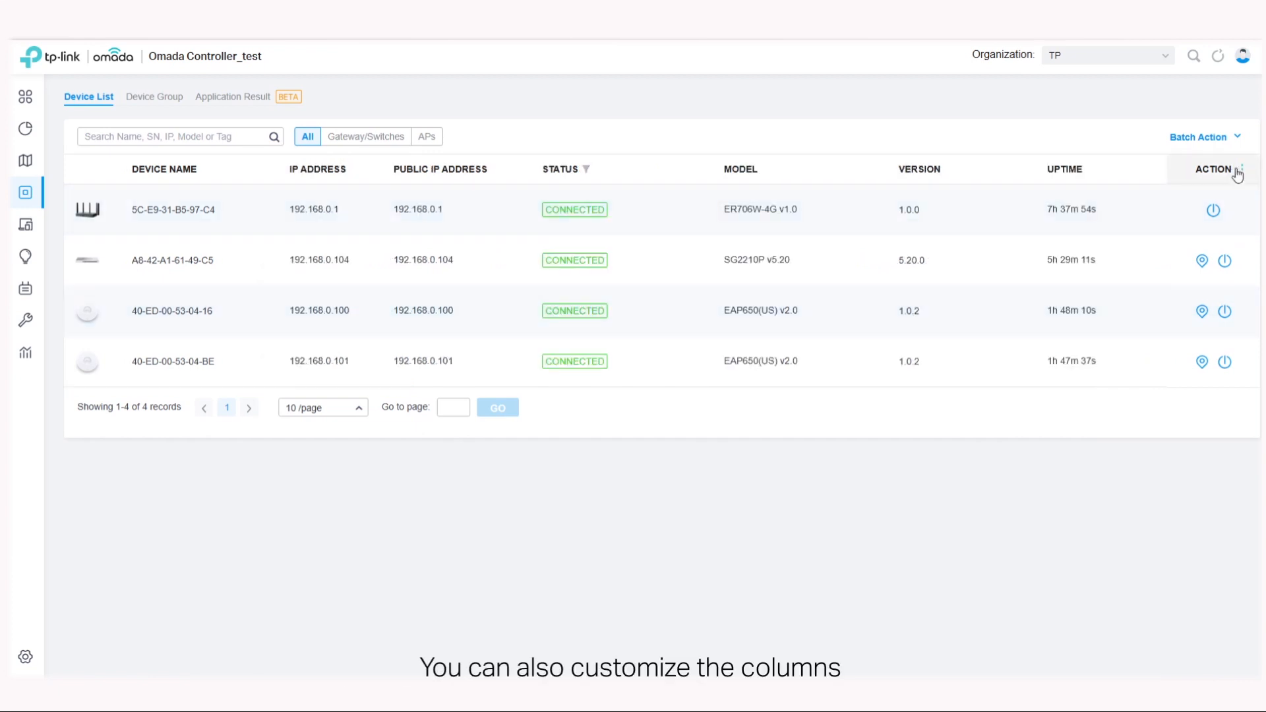
{"action": "left_click", "coordinate": [1243, 173]}
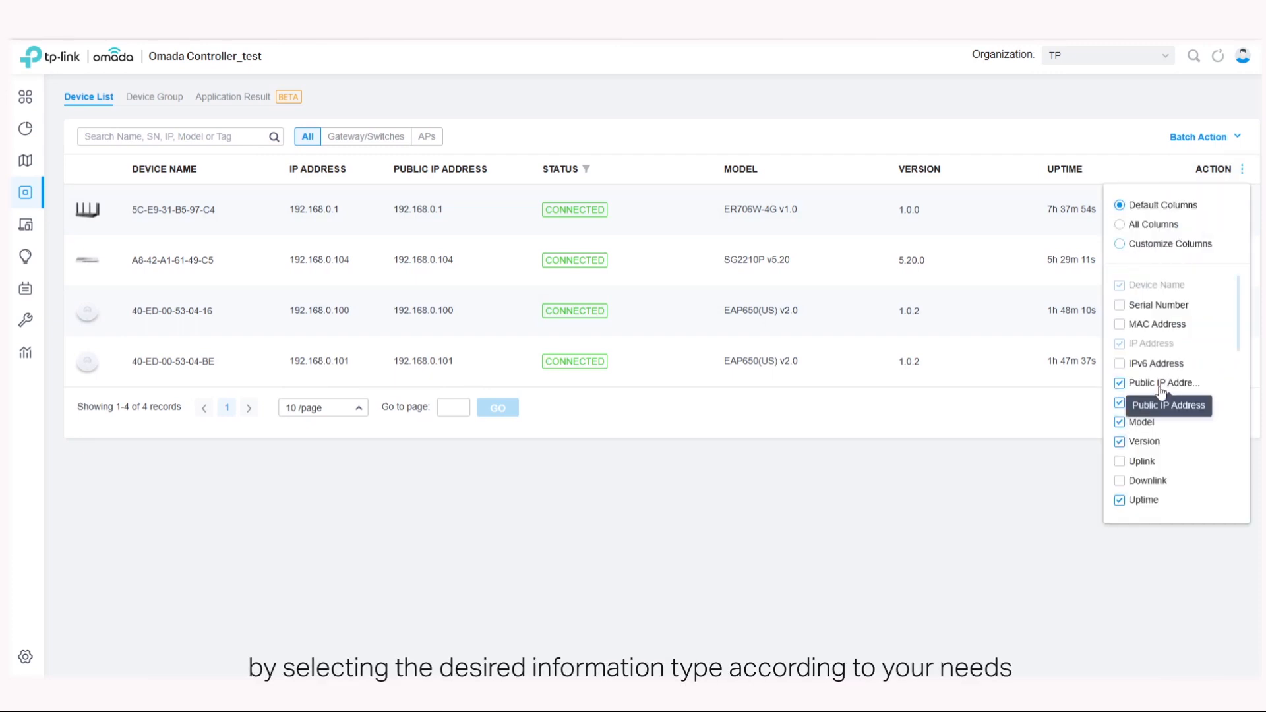
{"action": "scroll", "coordinate": [1159, 390], "scroll_direction": "down", "scroll_amount": 3}
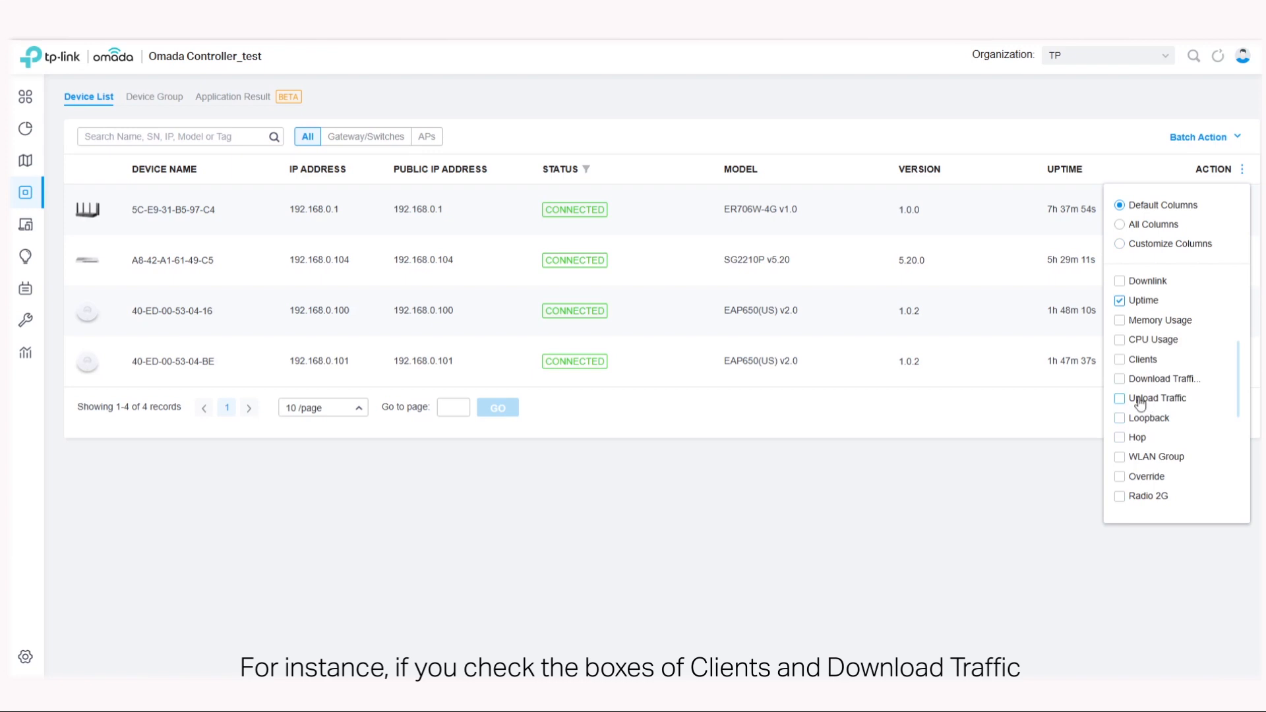
{"action": "left_click", "coordinate": [1120, 359]}
{"action": "left_click", "coordinate": [1119, 379]}
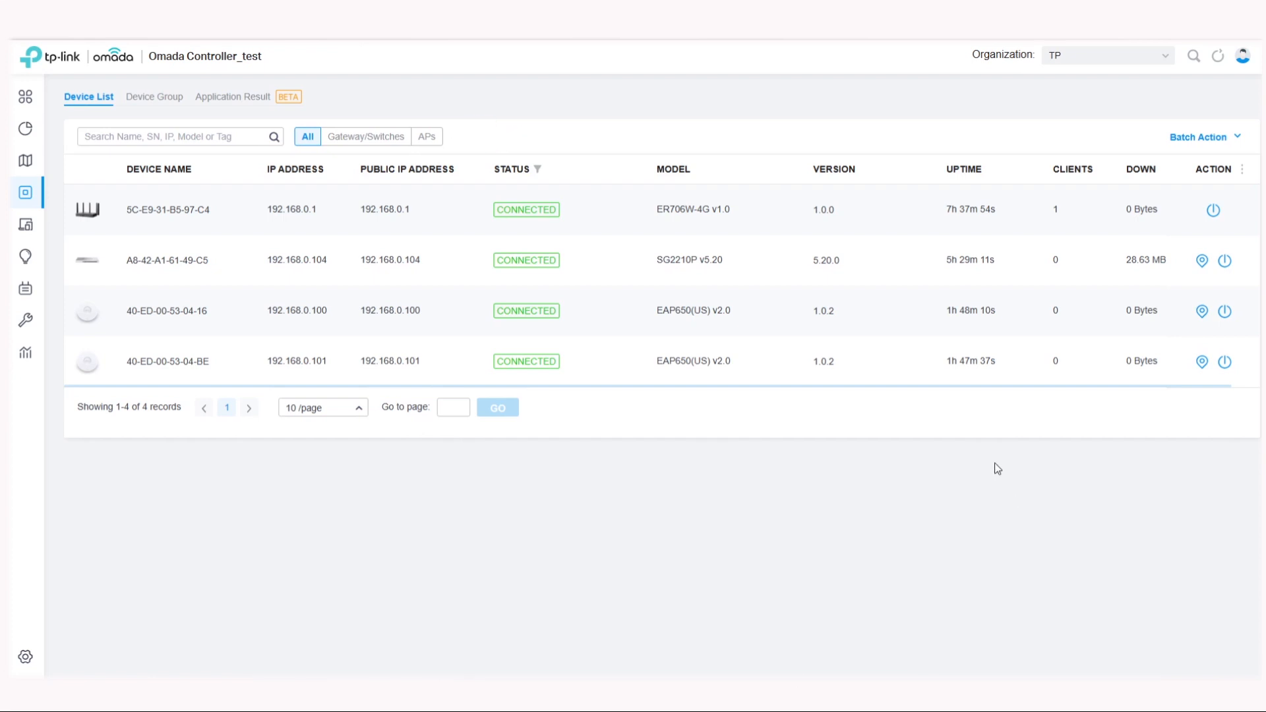
Step: Search the device list for EAP
{"action": "left_click", "coordinate": [162, 138]}
{"action": "type", "text": "EAP"}
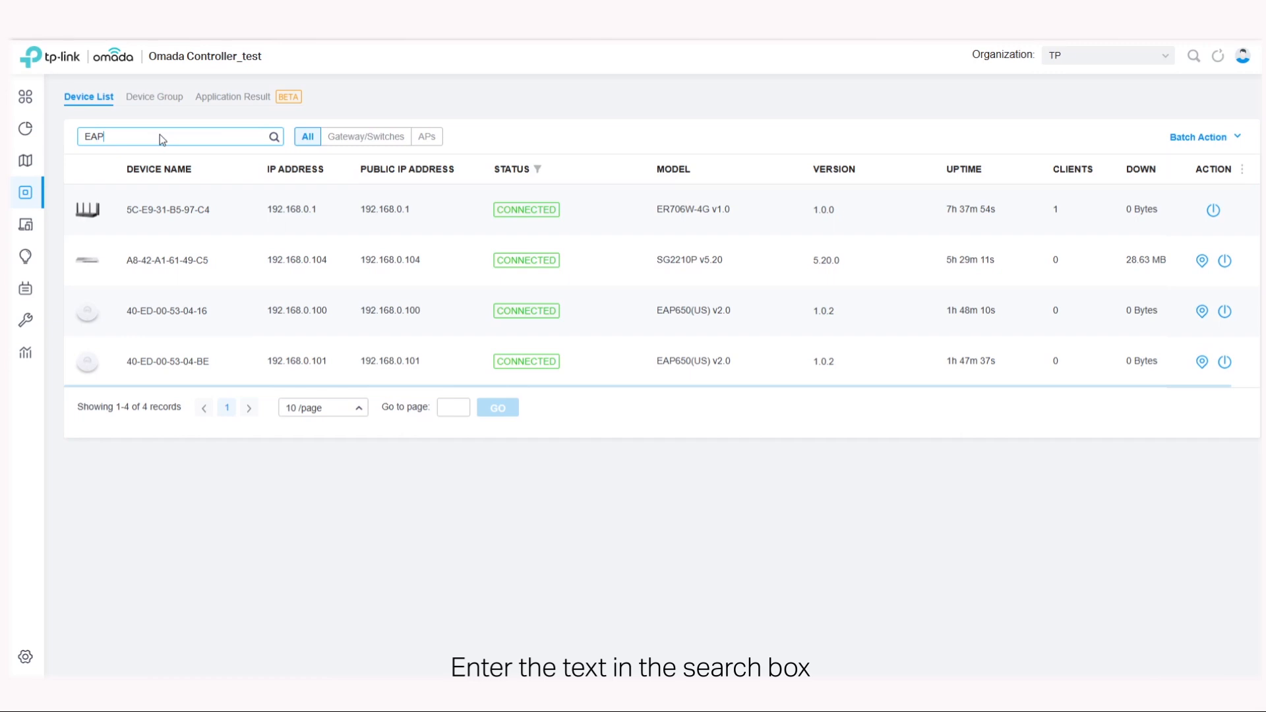
{"action": "left_click", "coordinate": [275, 137]}
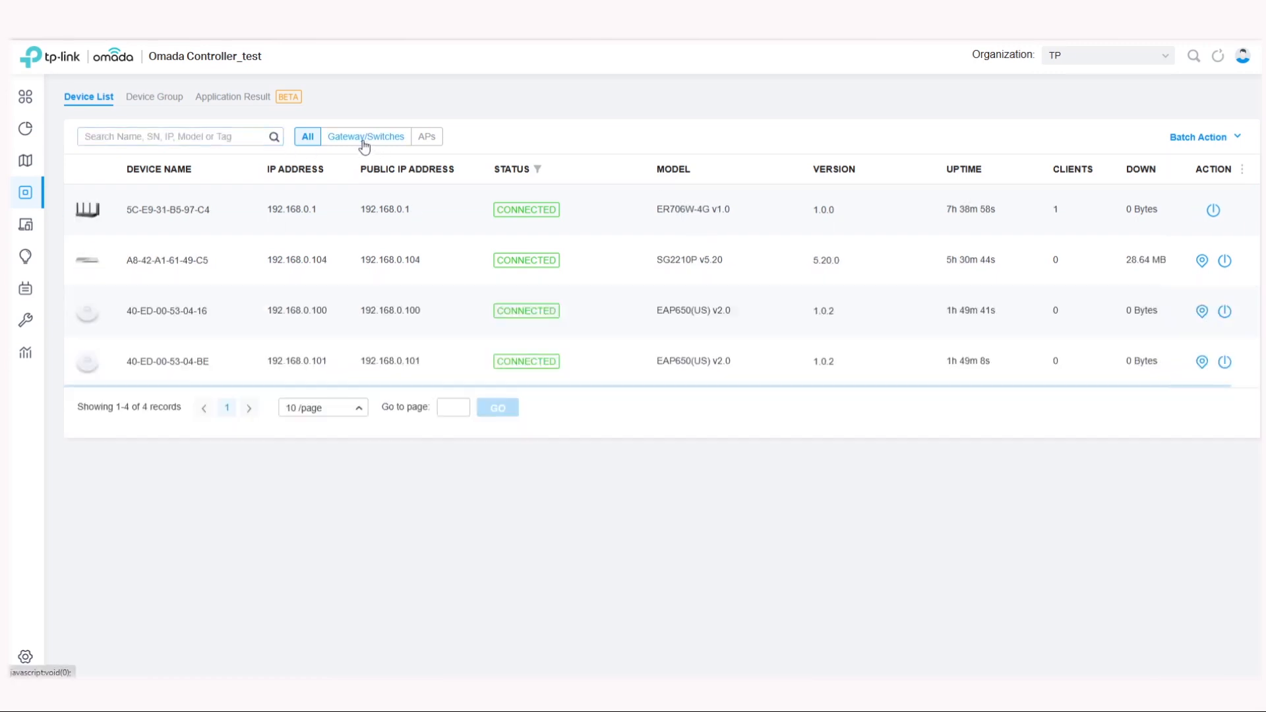
Step: Filter the device list by Gateway/Switches and by APs, and open the Status column's filter
{"action": "left_click", "coordinate": [363, 137]}
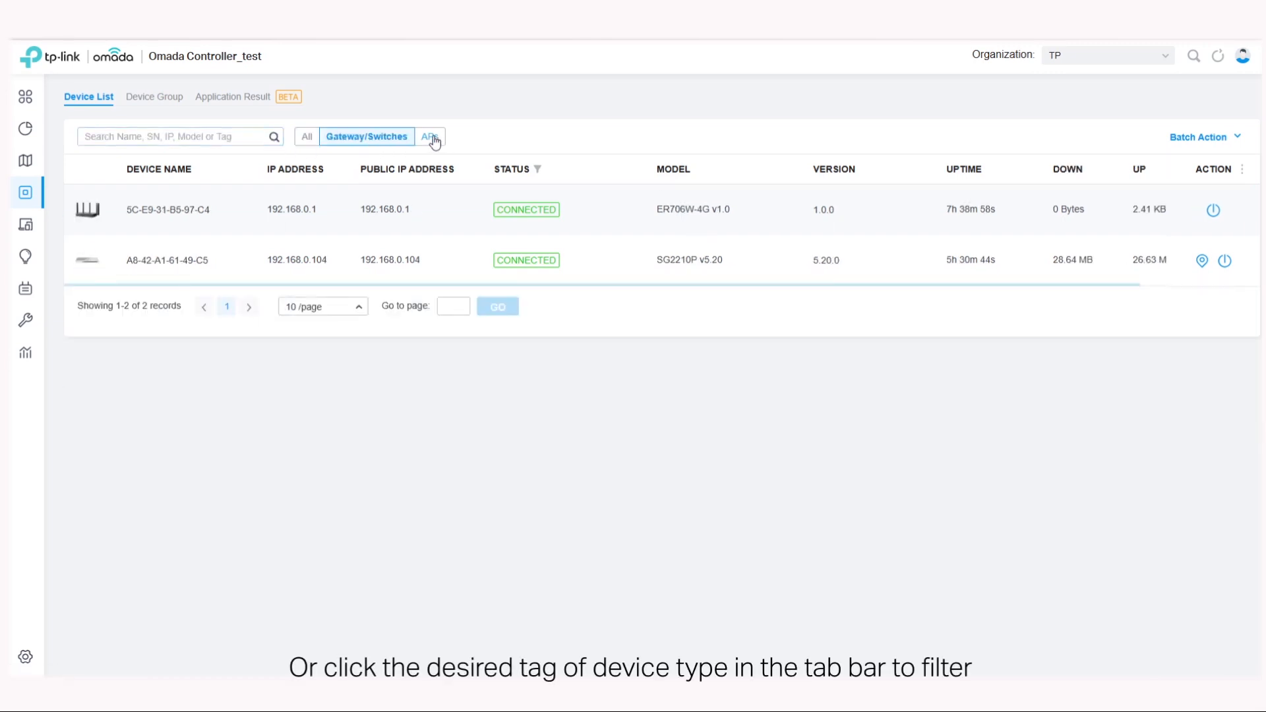
{"action": "left_click", "coordinate": [432, 138]}
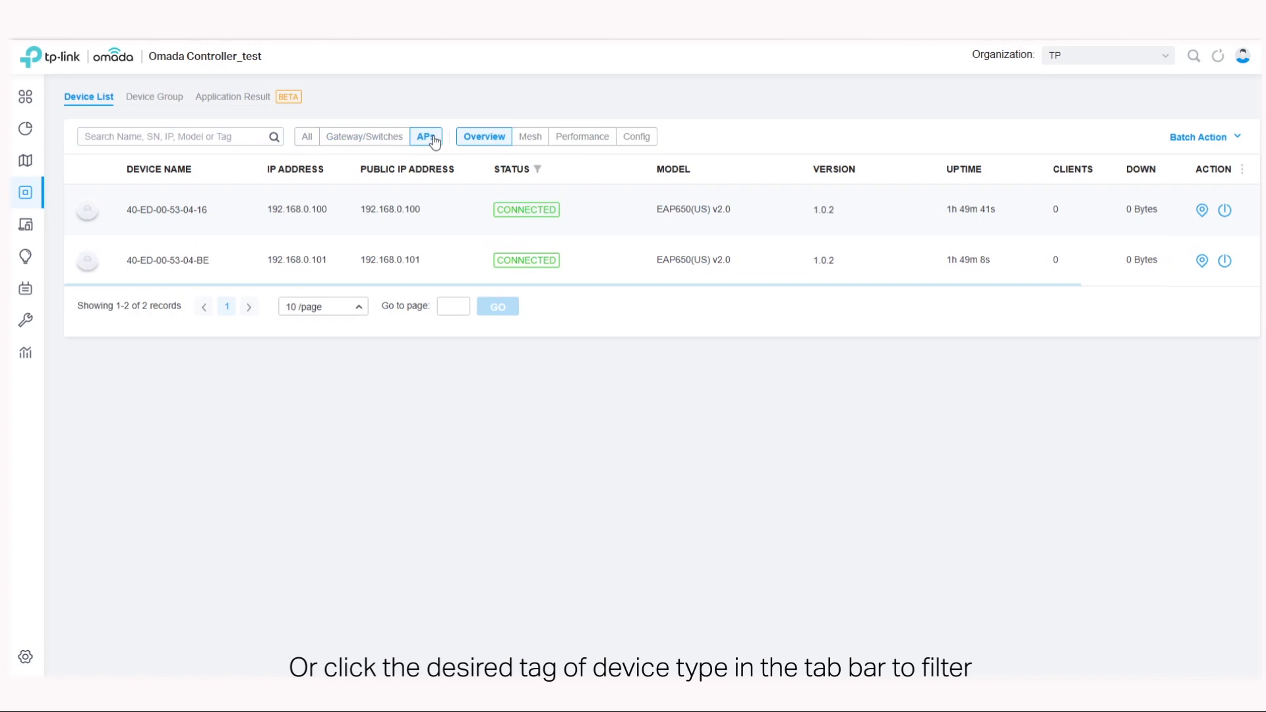
{"action": "left_click", "coordinate": [543, 171]}
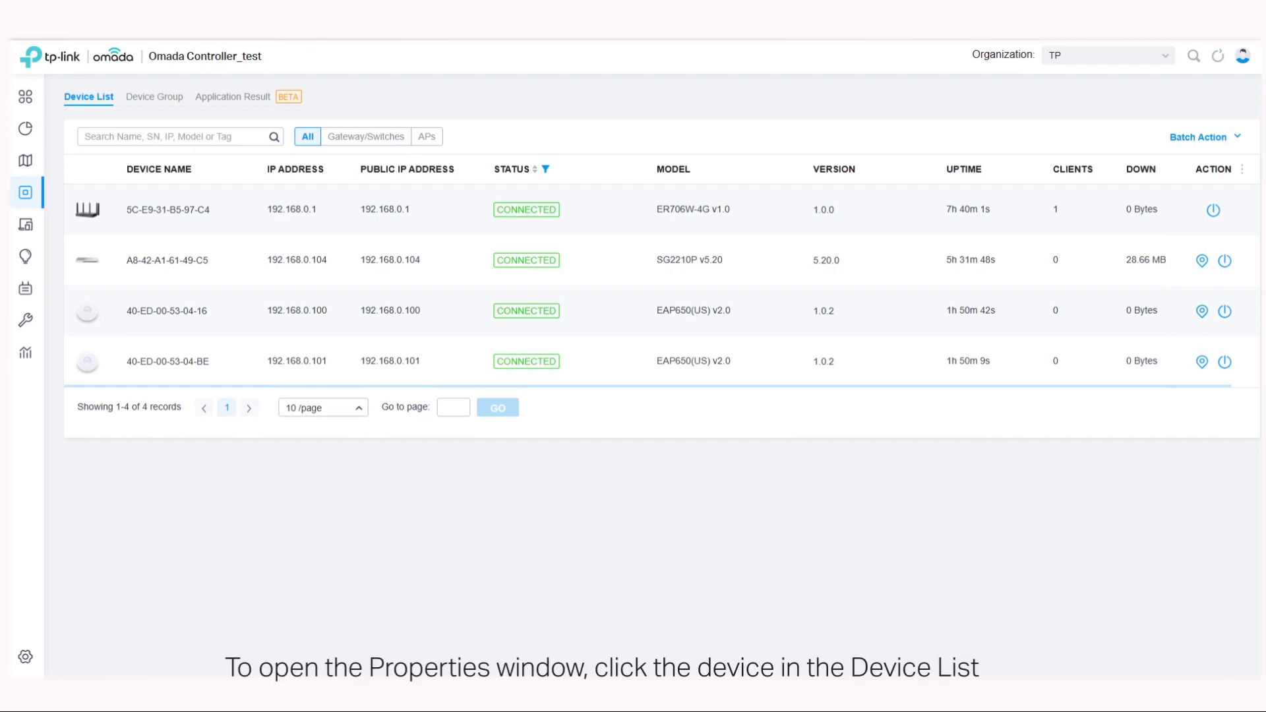
Step: Open the ER706W-4G gateway's properties from the device list, and again from the network topology map
{"action": "left_click", "coordinate": [707, 220]}
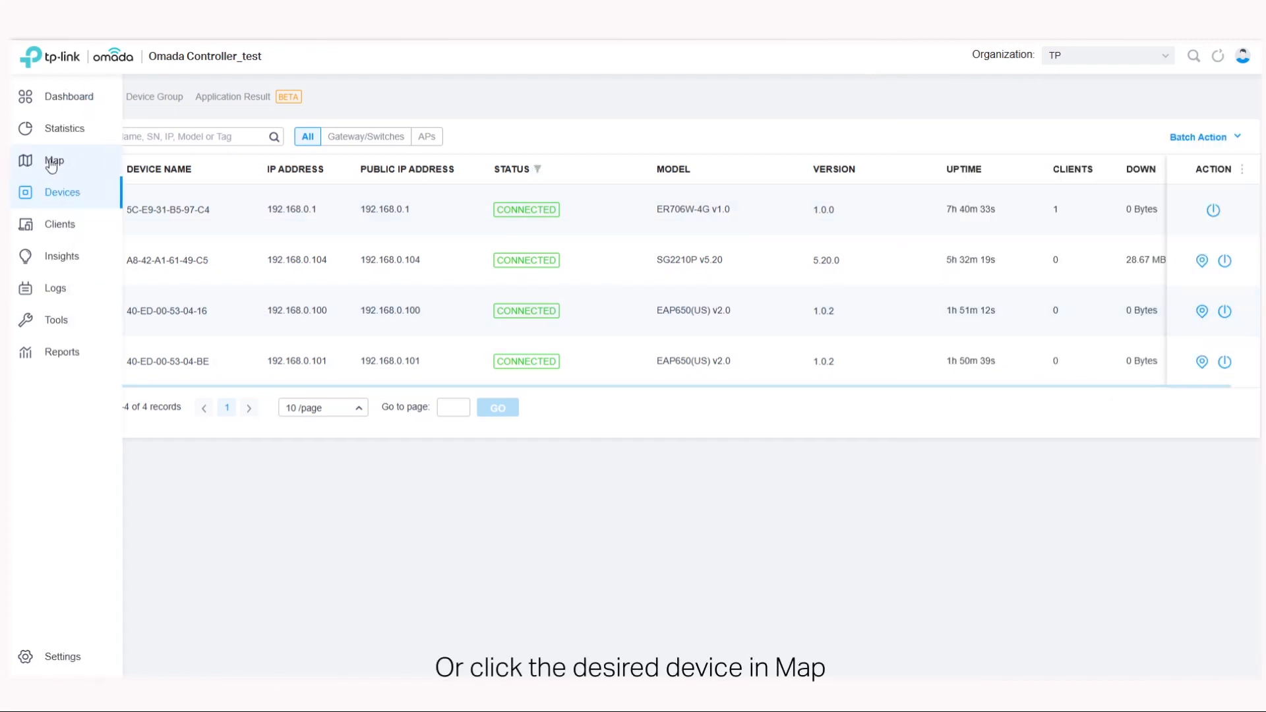
{"action": "left_click", "coordinate": [53, 162]}
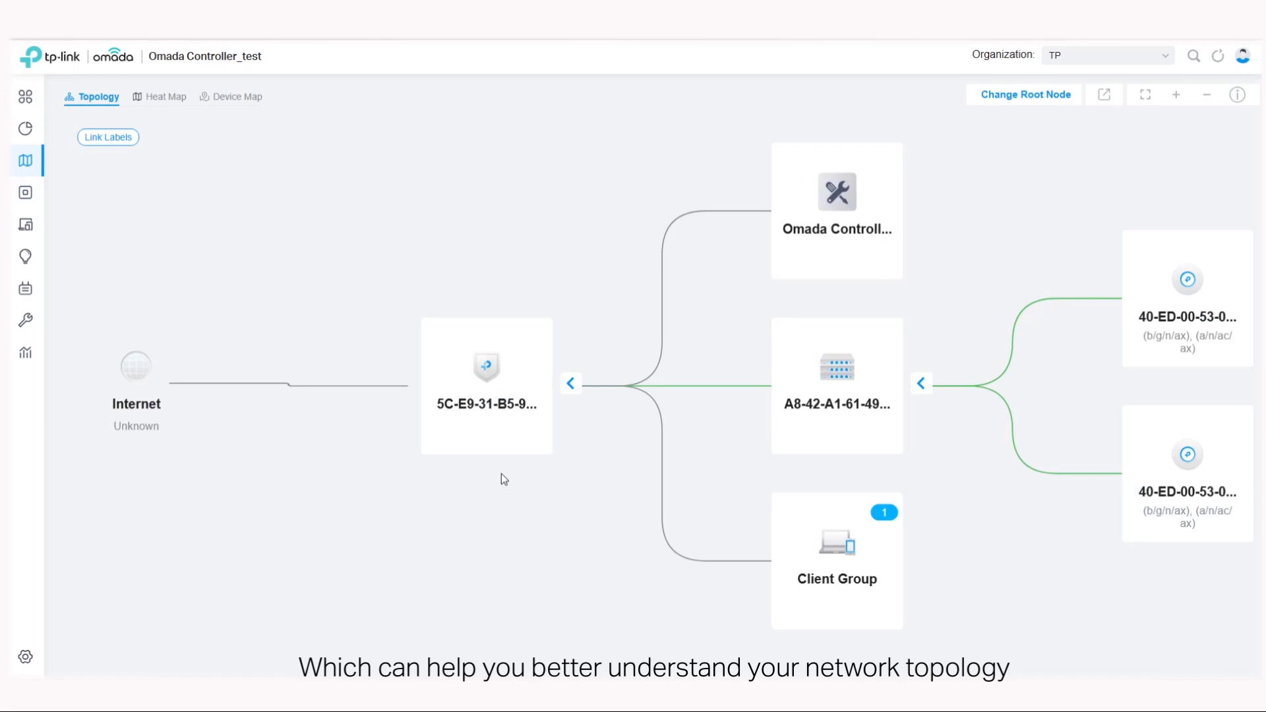
{"action": "left_click", "coordinate": [486, 395]}
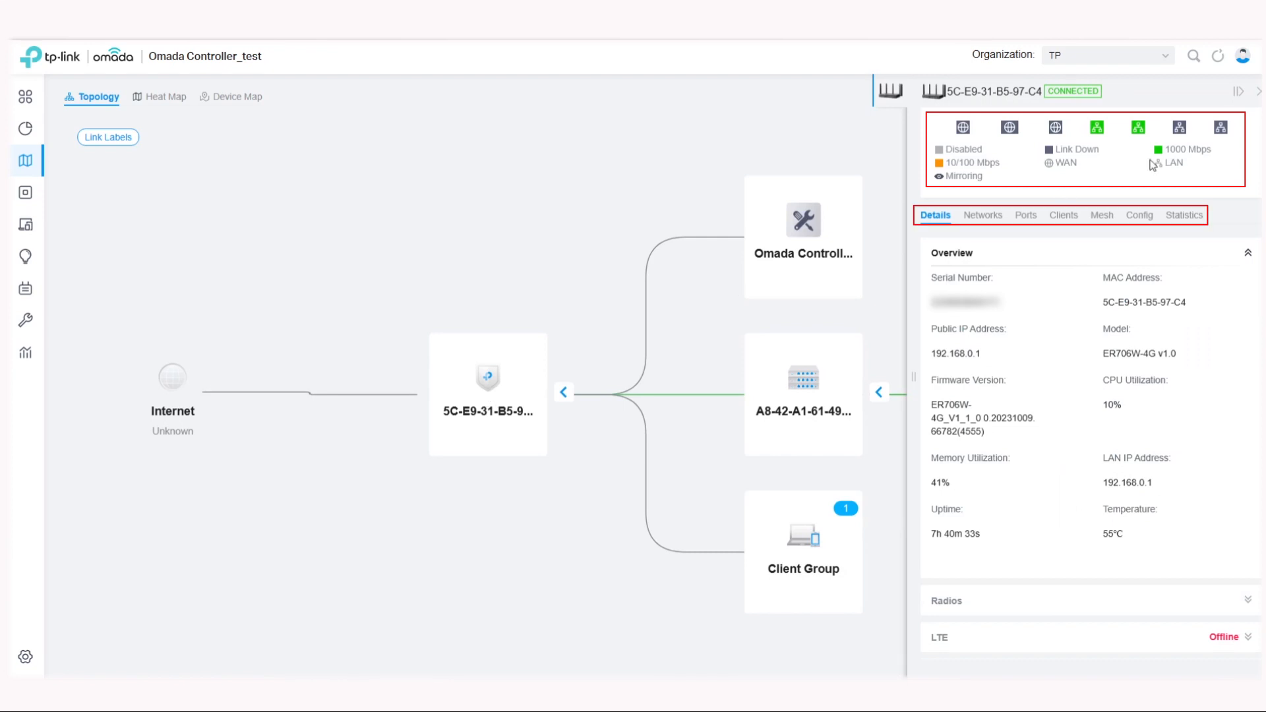
Step: Review the gateway's Networks, Clients, Mesh and Statistics information in its properties
{"action": "left_click", "coordinate": [983, 220]}
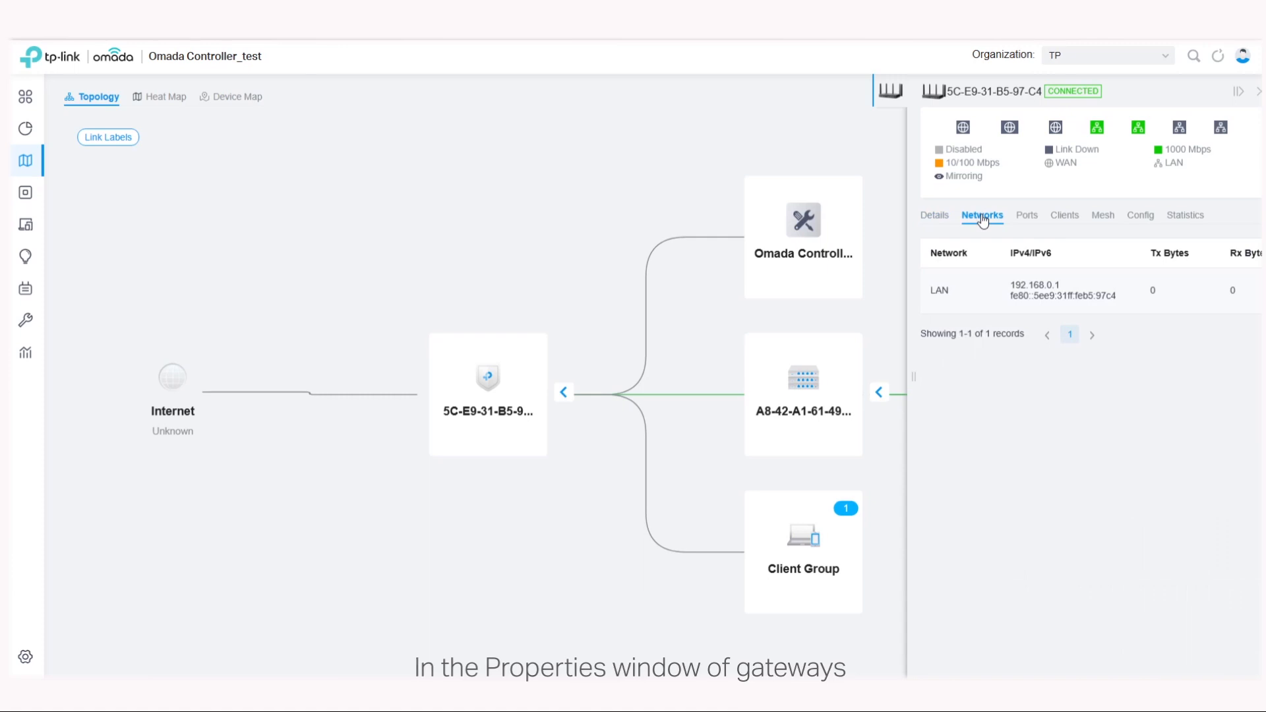
{"action": "left_click", "coordinate": [1064, 220]}
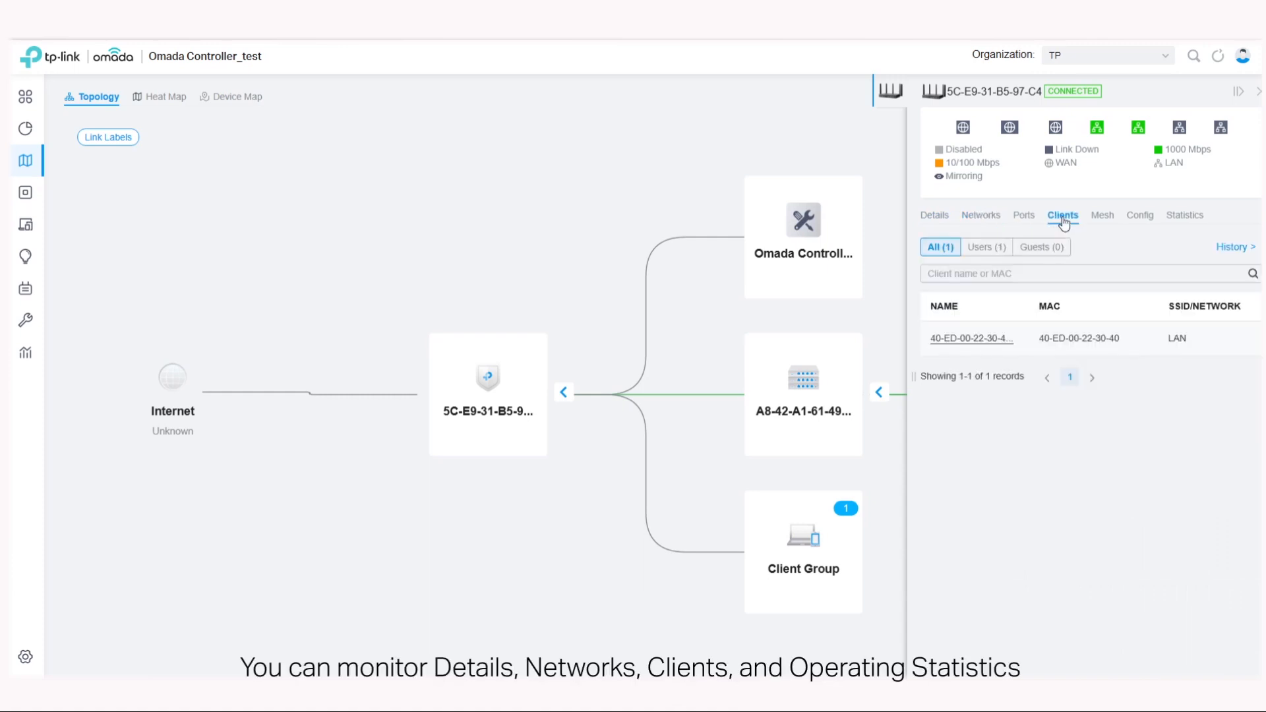
{"action": "left_click", "coordinate": [1100, 220]}
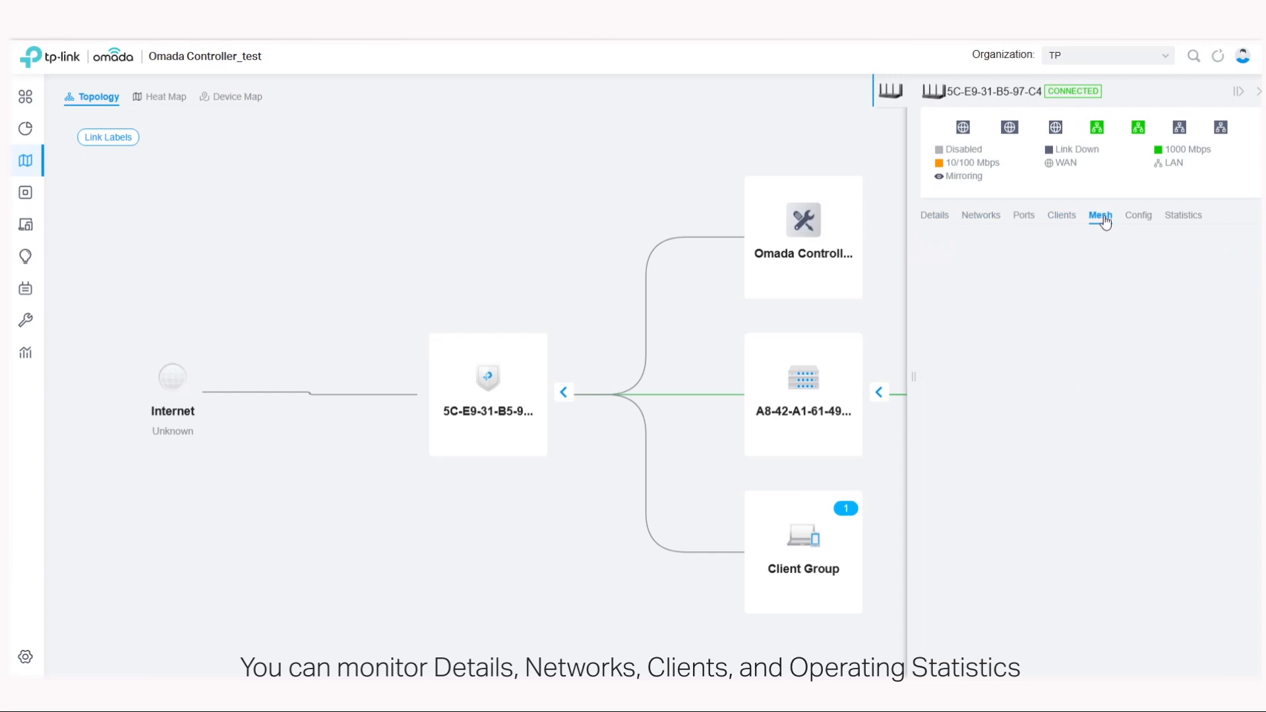
{"action": "left_click", "coordinate": [1192, 224]}
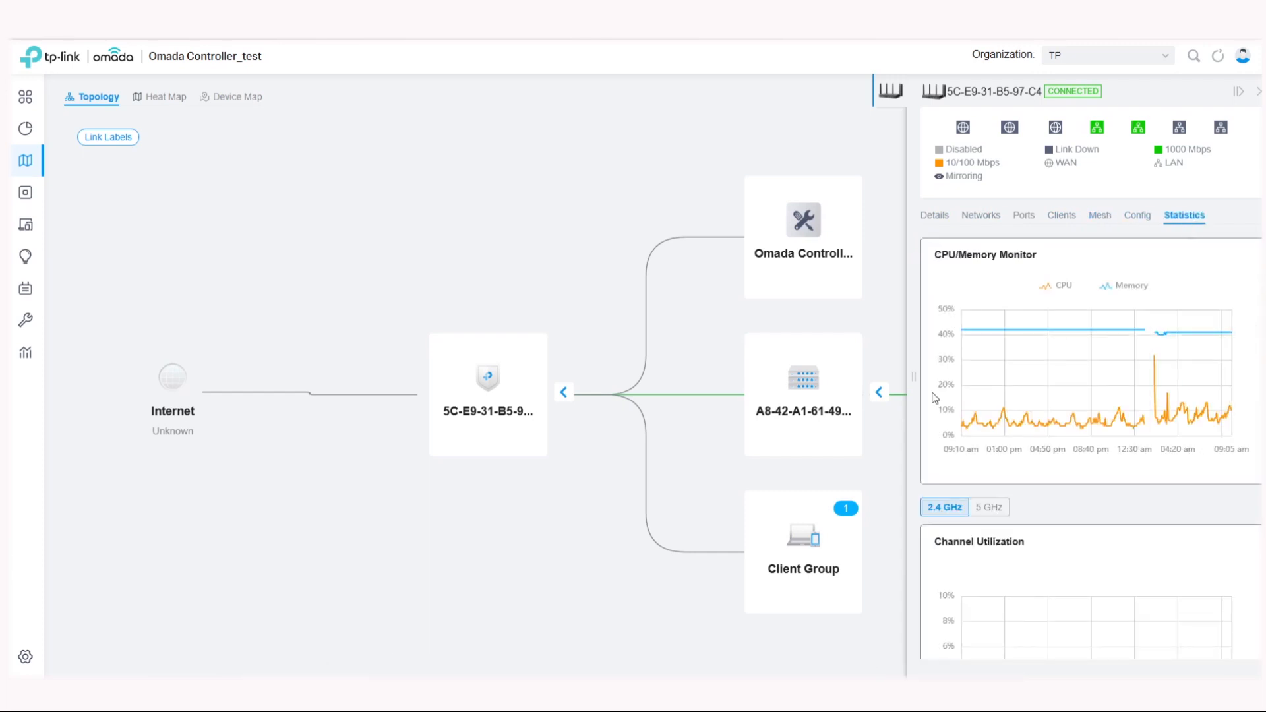
Step: Return to the device list and review the SG2210P switch's details, clients and statistics
{"action": "left_click", "coordinate": [112, 205]}
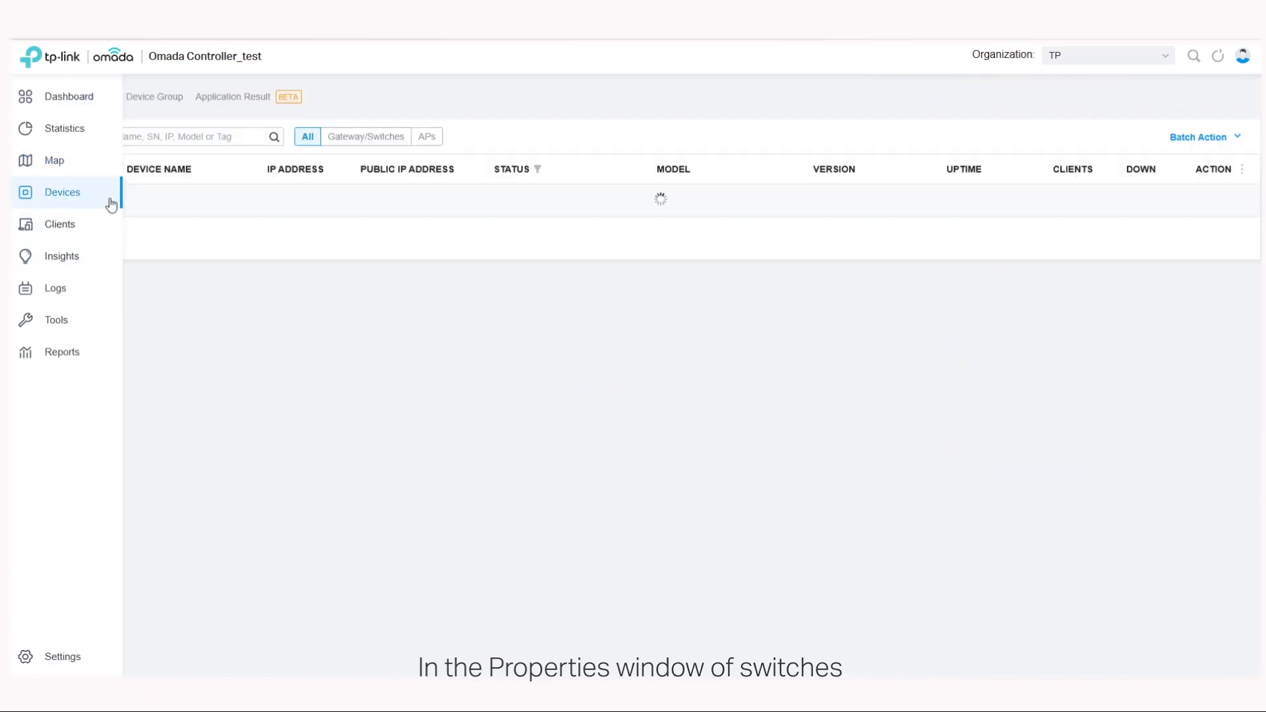
{"action": "left_click", "coordinate": [136, 260]}
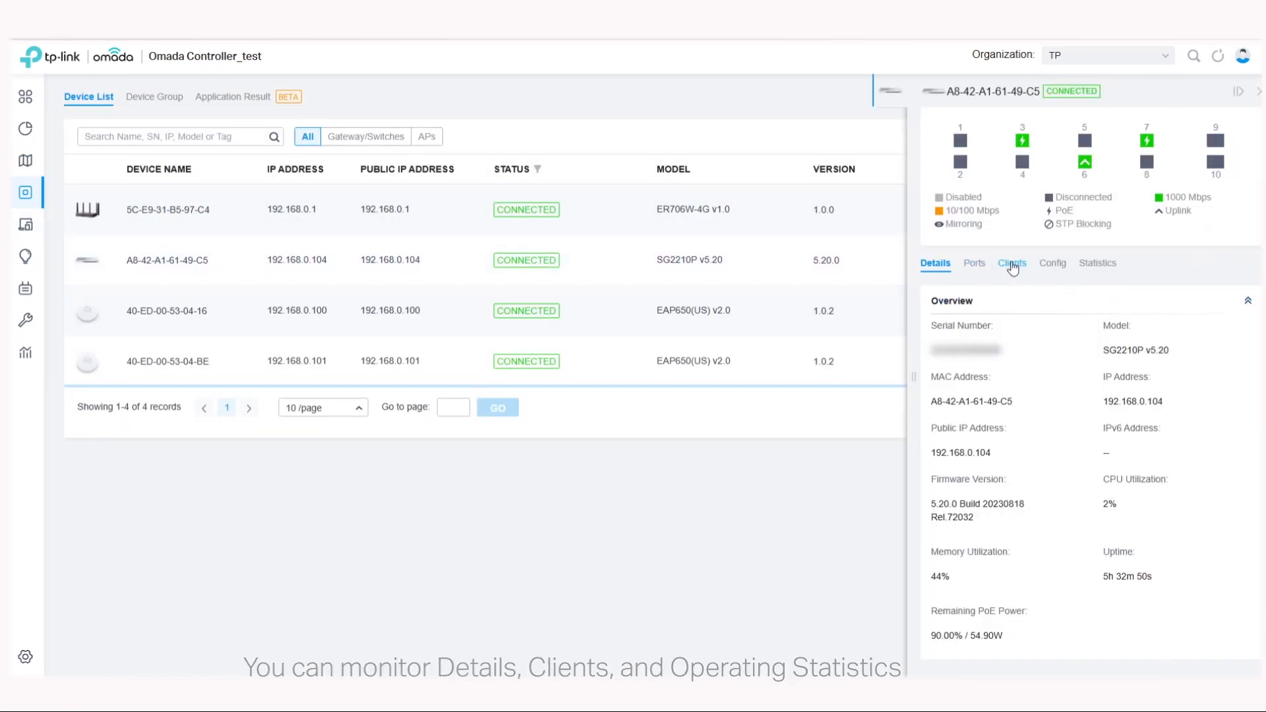
{"action": "left_click", "coordinate": [1013, 265]}
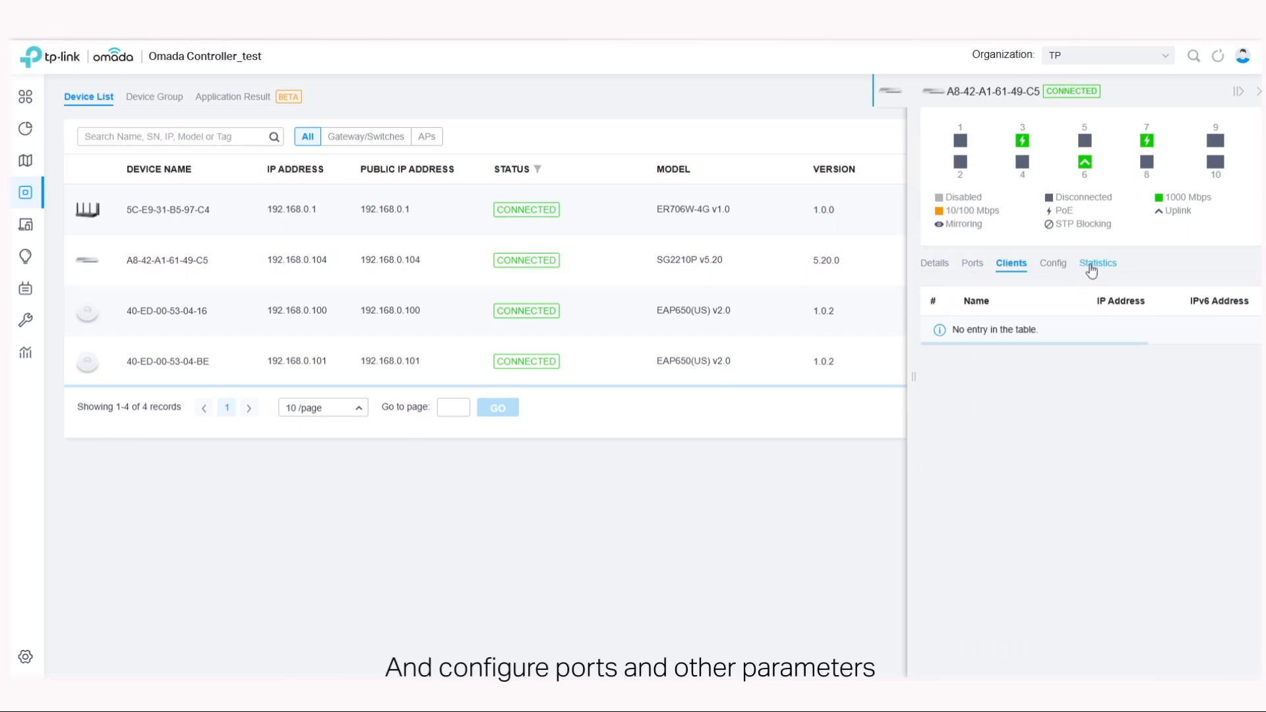
{"action": "left_click", "coordinate": [1092, 265]}
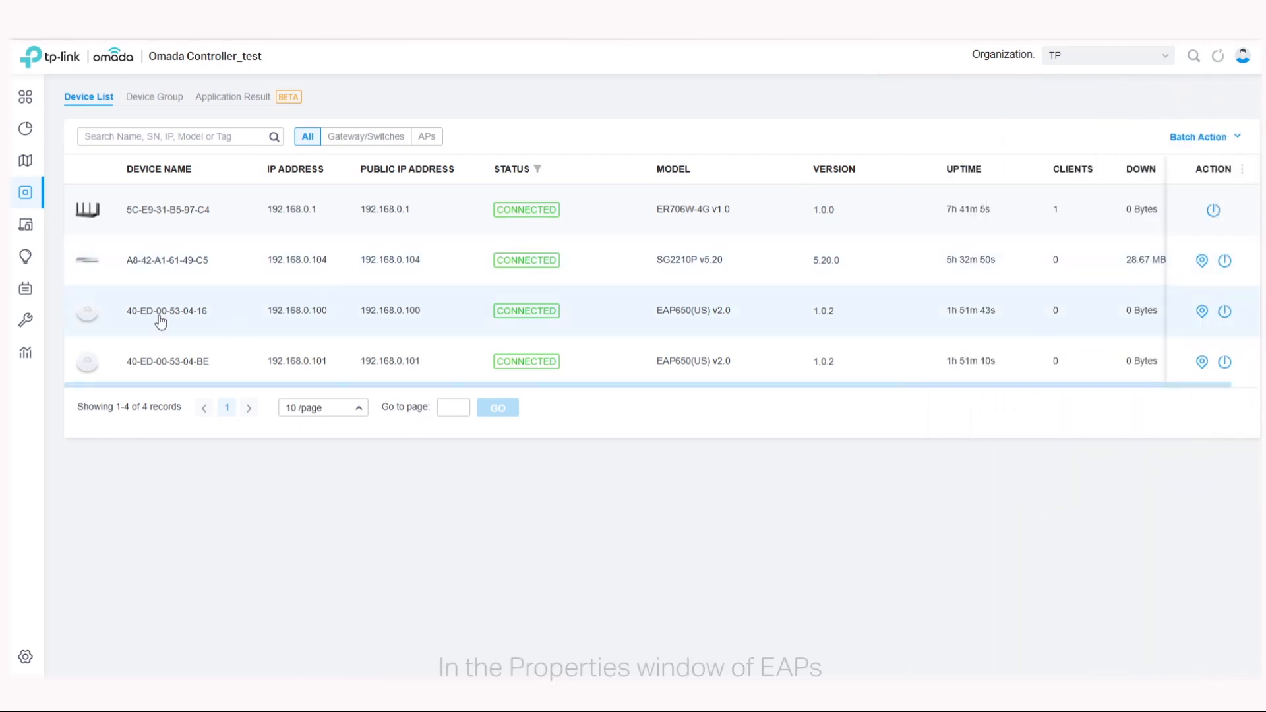
Step: Review the clients, mesh and statistics of the EAP650 access point at 192.168.0.100, and close its properties
{"action": "left_click", "coordinate": [160, 321]}
{"action": "left_click", "coordinate": [979, 128]}
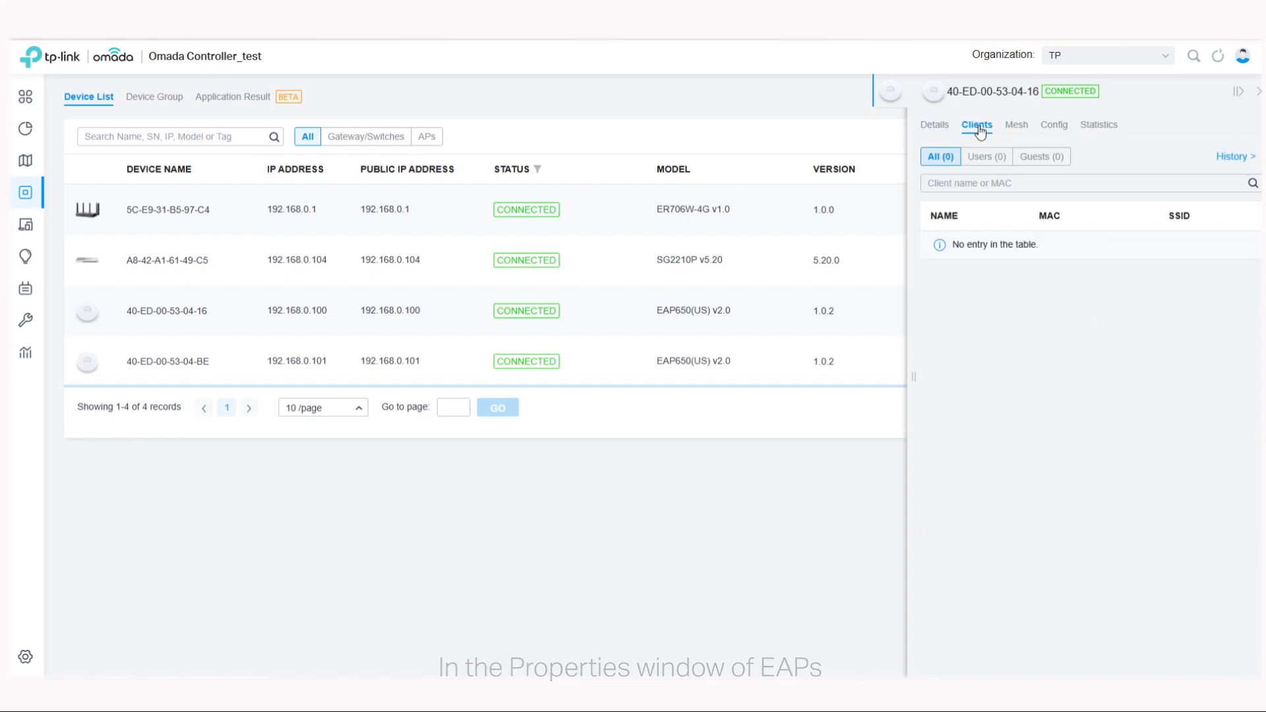
{"action": "left_click", "coordinate": [1016, 126]}
{"action": "left_click", "coordinate": [1102, 127]}
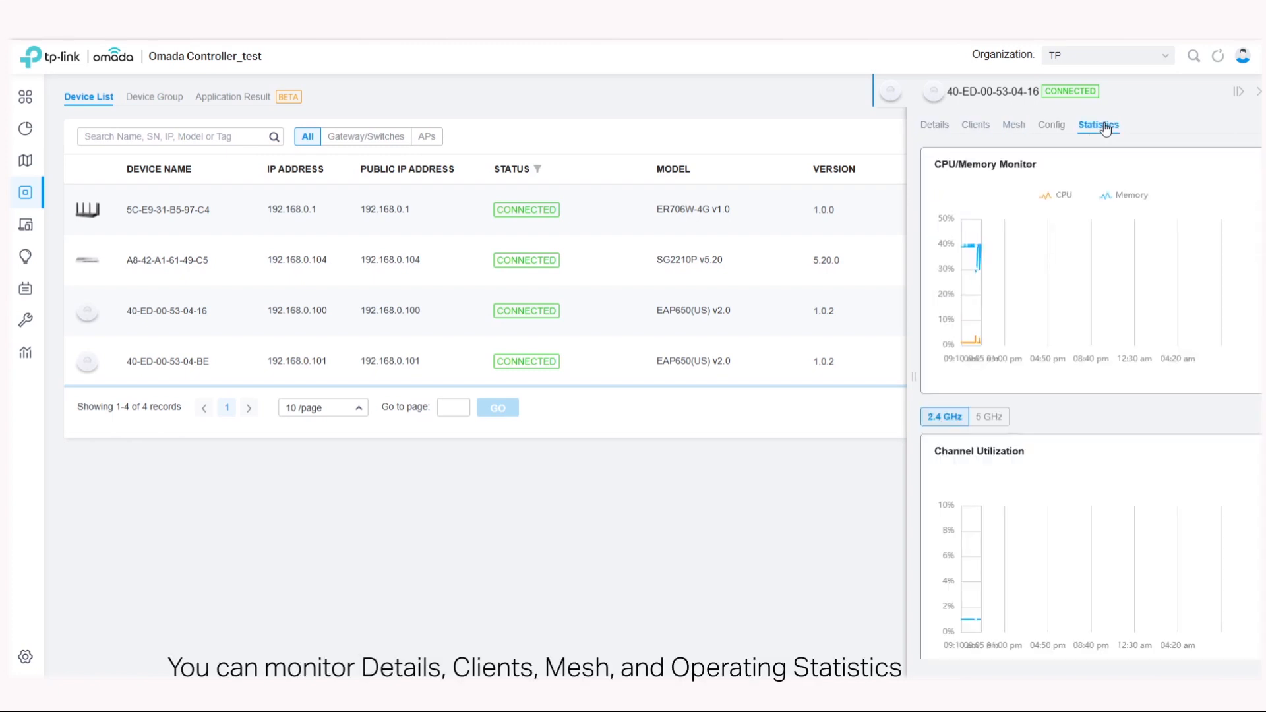
{"action": "left_click", "coordinate": [1257, 95]}
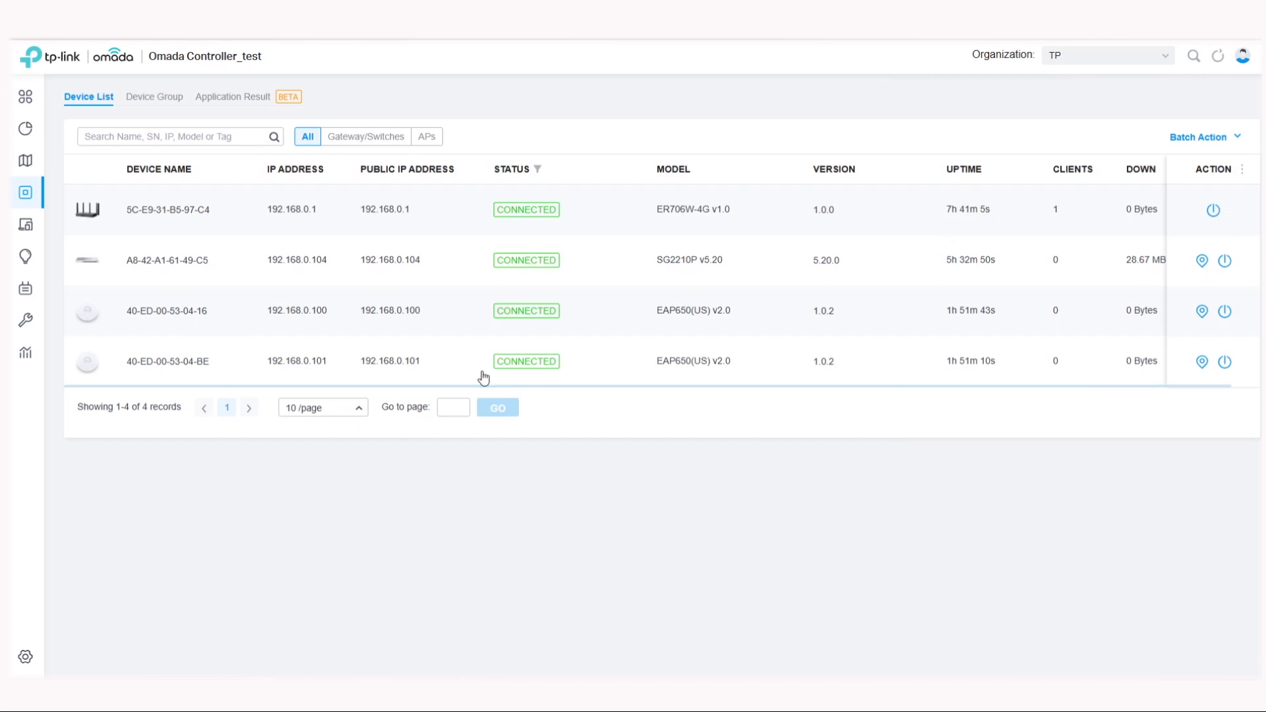
Step: Open the gateway's performance charts from its CPU/memory statistics, and view the Switch Statistics and Application Analytics pages
{"action": "left_click", "coordinate": [390, 208]}
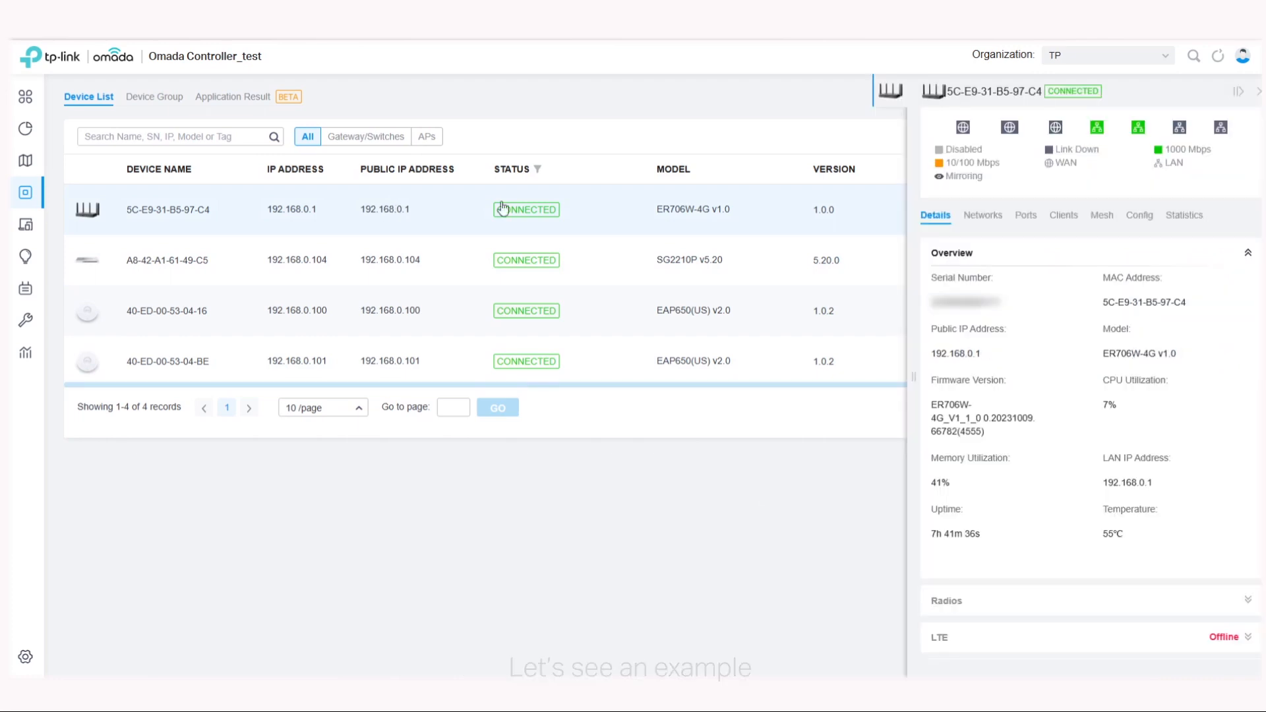
{"action": "left_click", "coordinate": [1192, 220]}
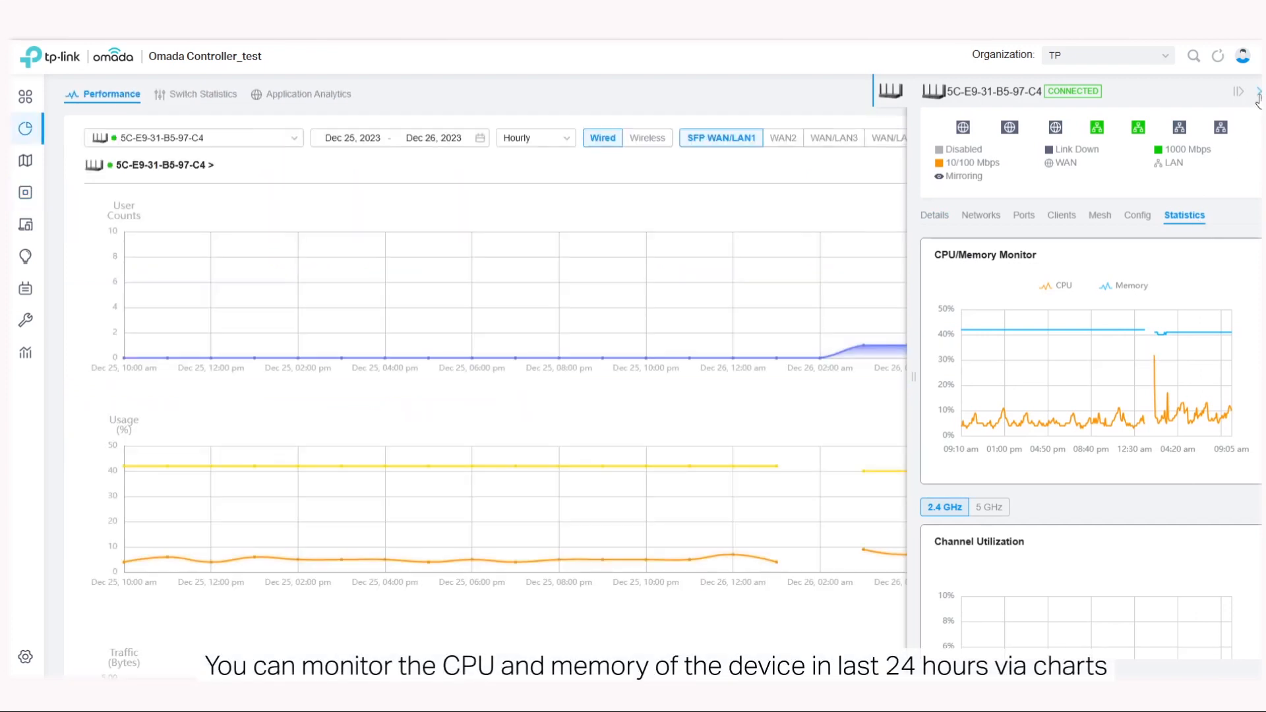
{"action": "left_click", "coordinate": [1259, 94]}
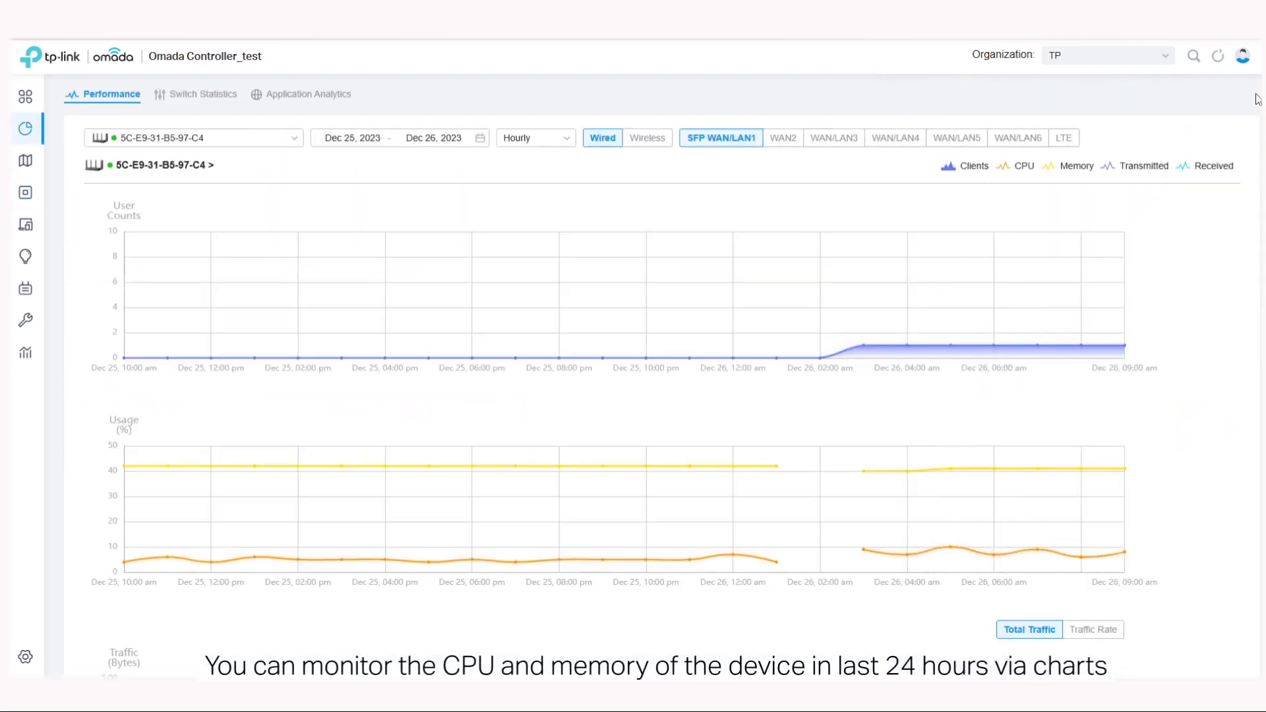
{"action": "left_click", "coordinate": [201, 98]}
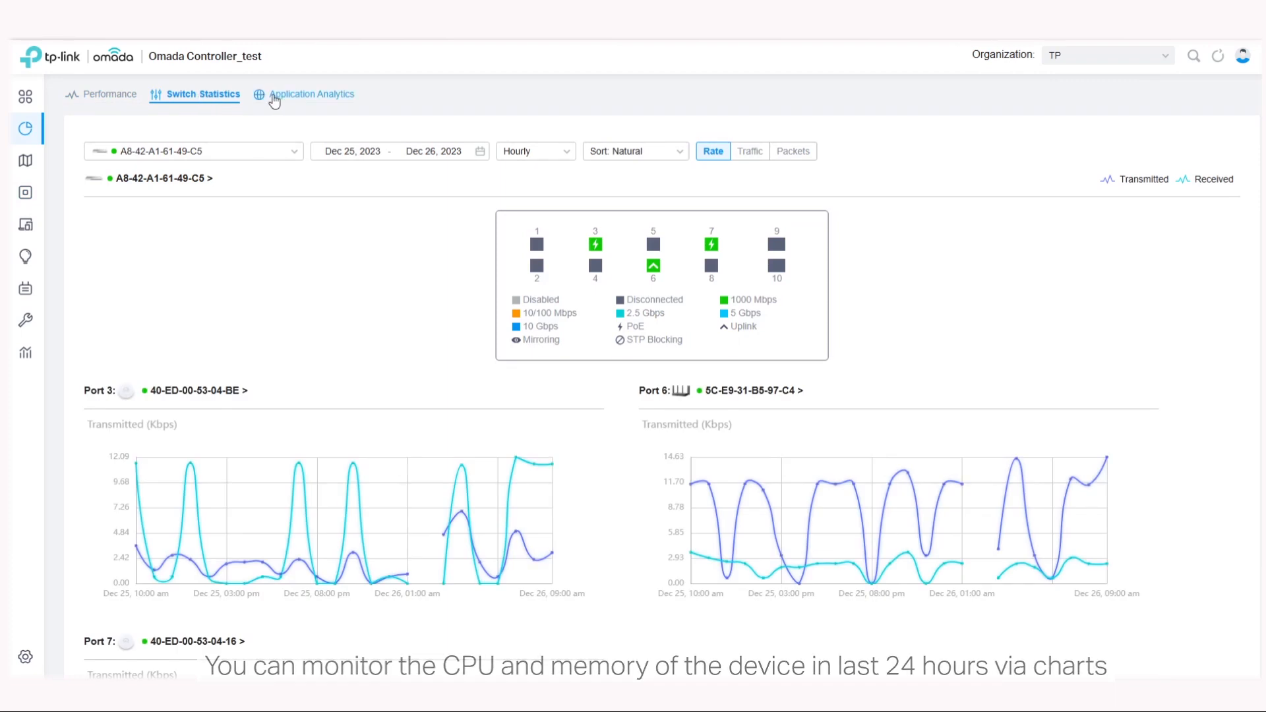
{"action": "left_click", "coordinate": [297, 100]}
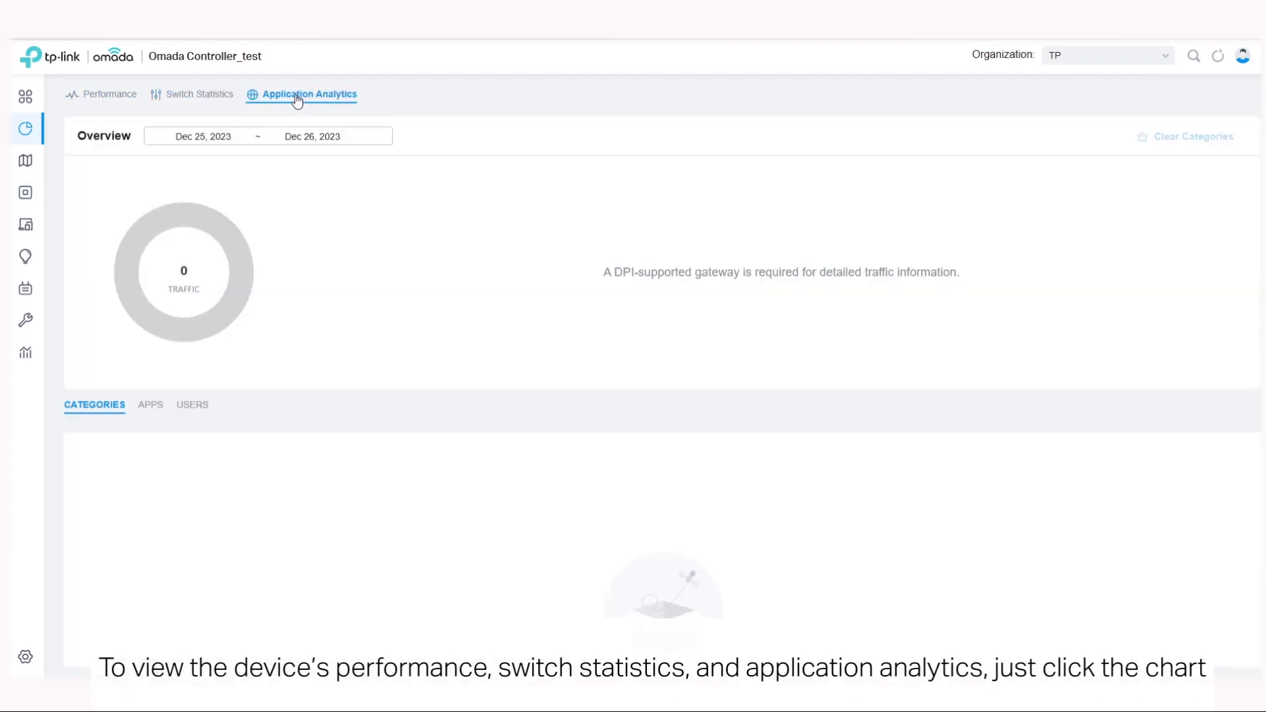
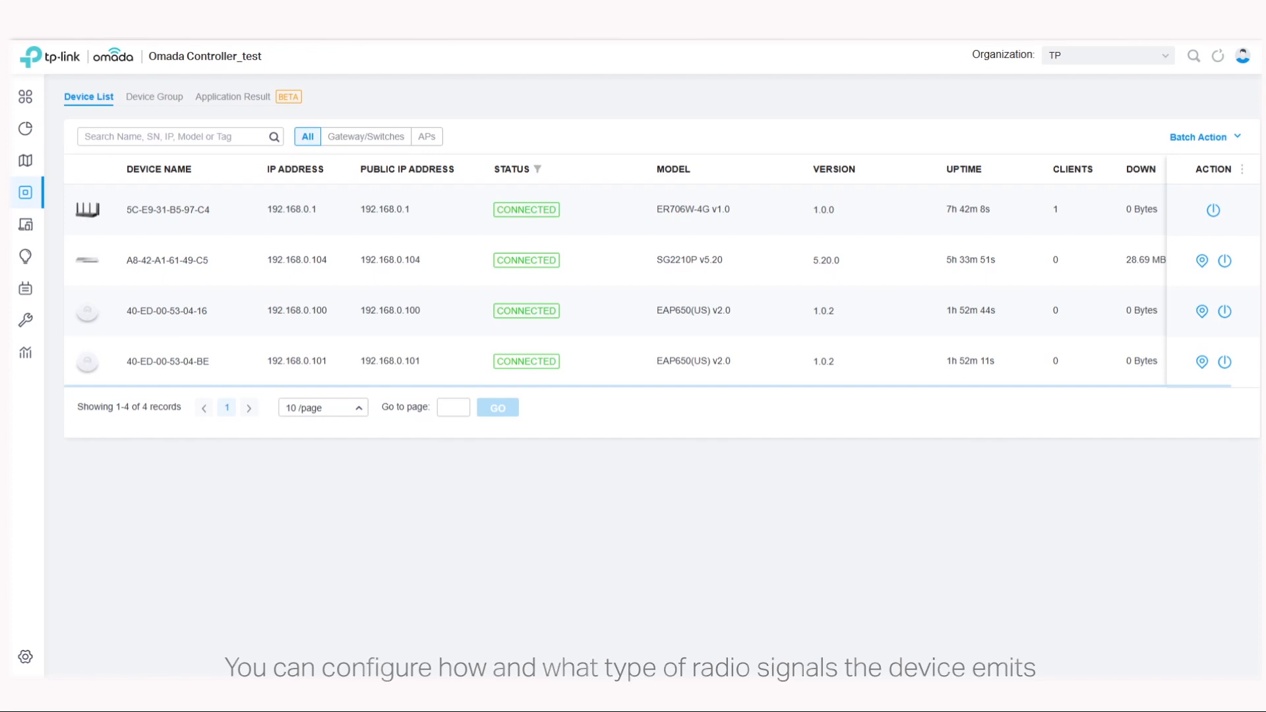
Step: Open the Radios settings in the configuration of the ER706W-4G gateway
{"action": "left_click", "coordinate": [381, 206]}
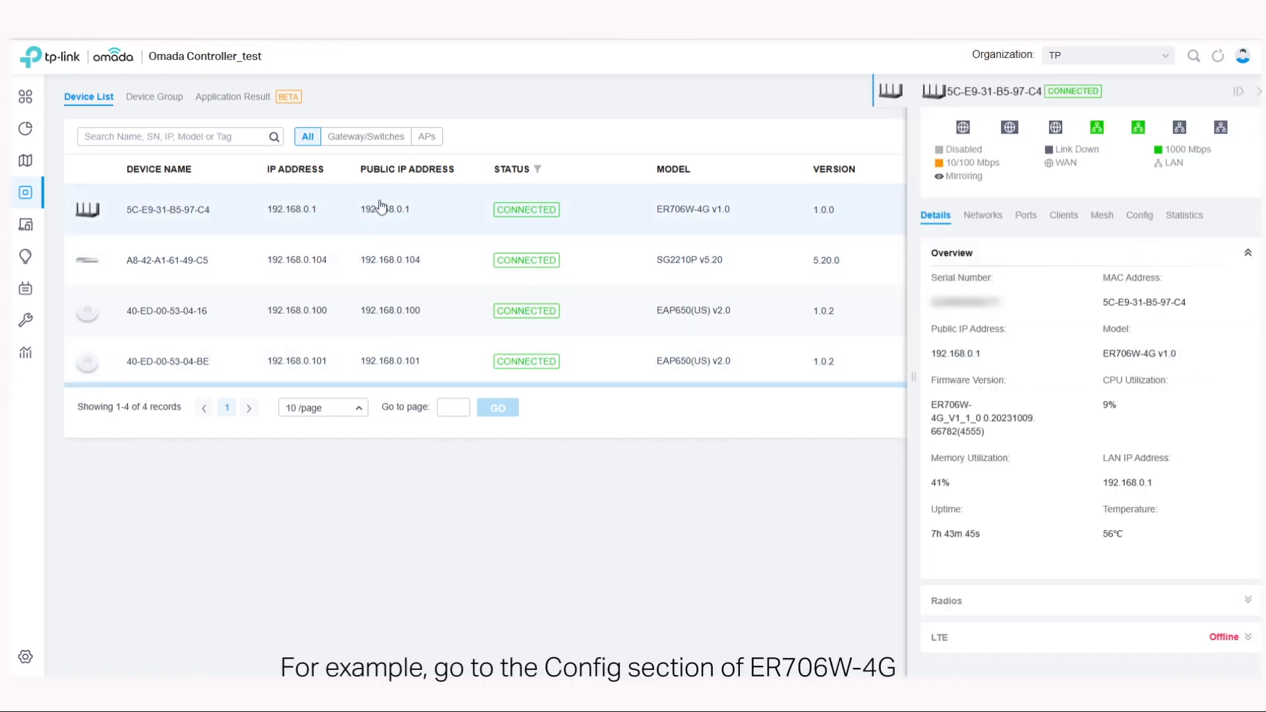
{"action": "left_click", "coordinate": [1150, 221]}
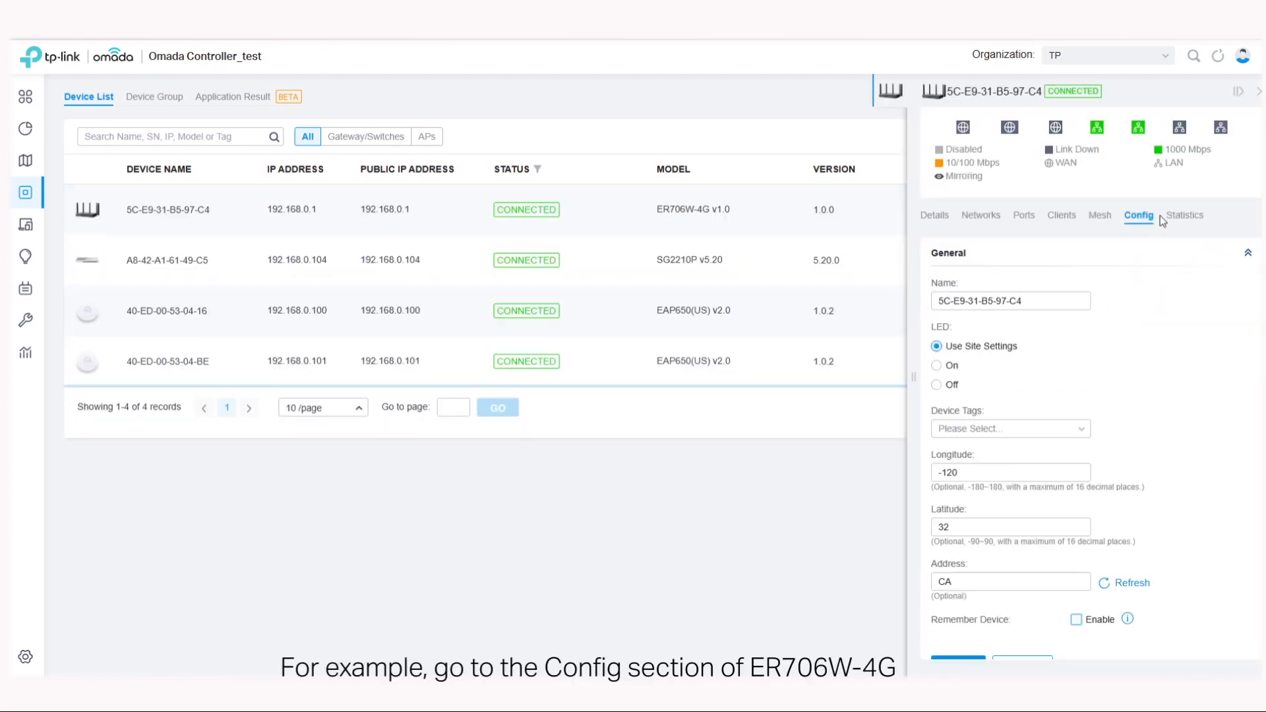
{"action": "scroll", "coordinate": [1144, 330], "scroll_direction": "down", "scroll_amount": 5}
{"action": "scroll", "coordinate": [1105, 493], "scroll_direction": "down", "scroll_amount": 2}
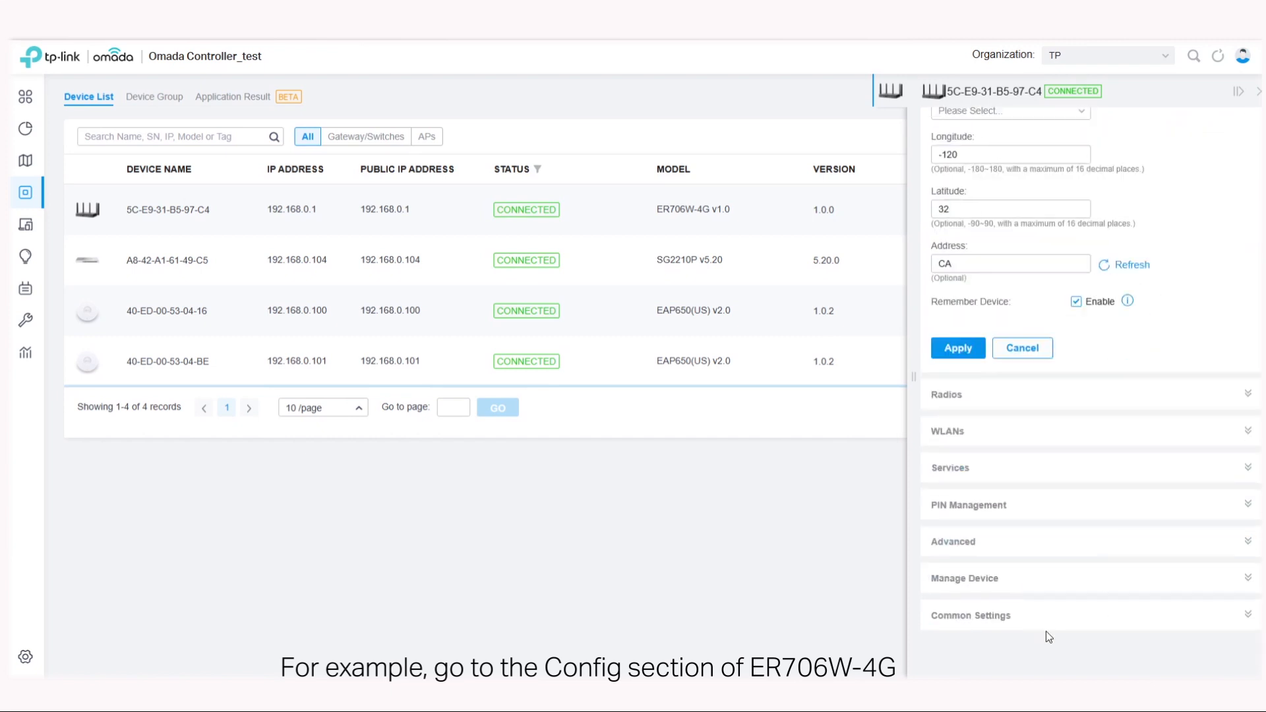
{"action": "left_click", "coordinate": [1002, 412]}
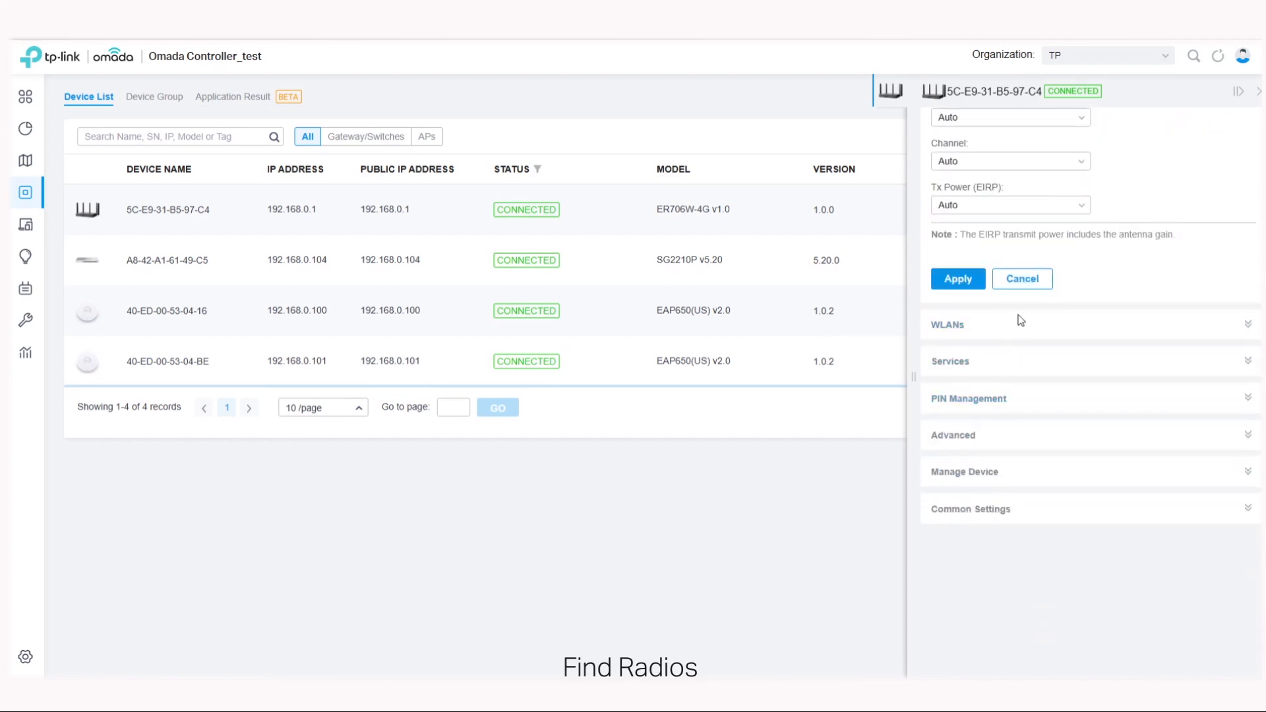
{"action": "scroll", "coordinate": [1014, 210], "scroll_direction": "up", "scroll_amount": 2}
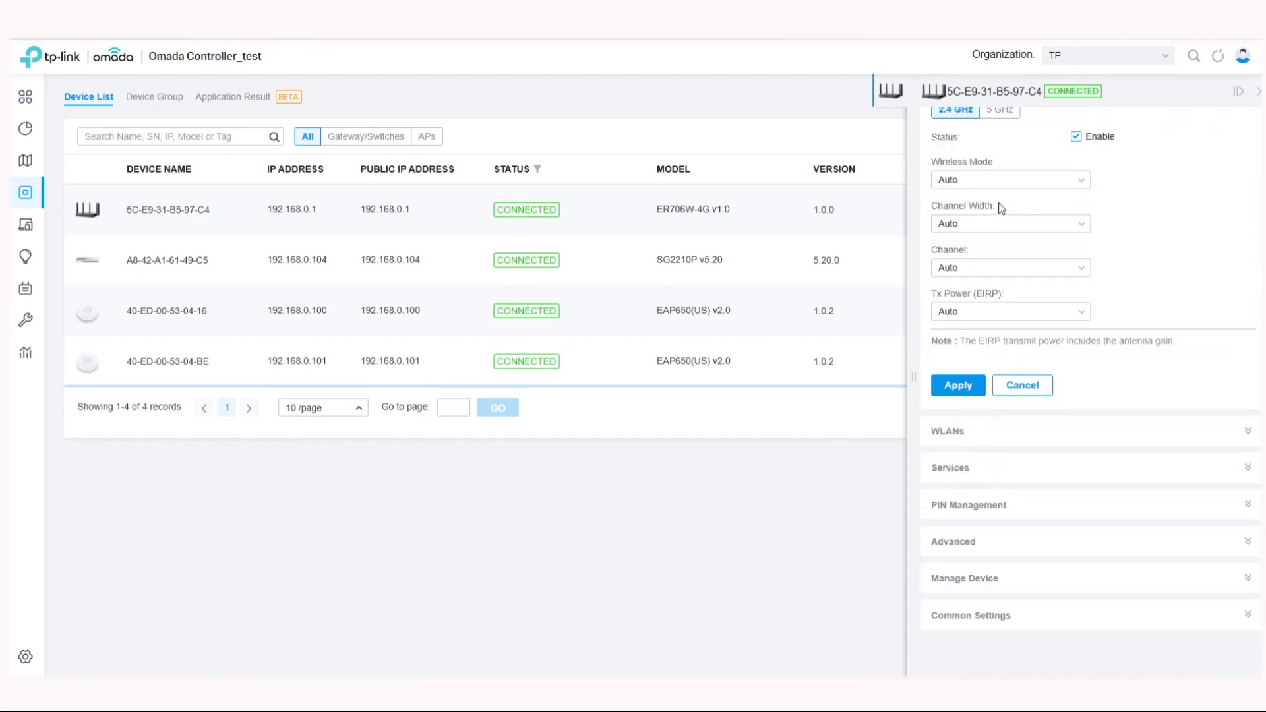
Step: Set the gateway's 2.4 GHz radio to 802.11b/g/n/ax mixed mode and 40 MHz channel width, apply the changes and close its properties
{"action": "left_click", "coordinate": [1020, 183]}
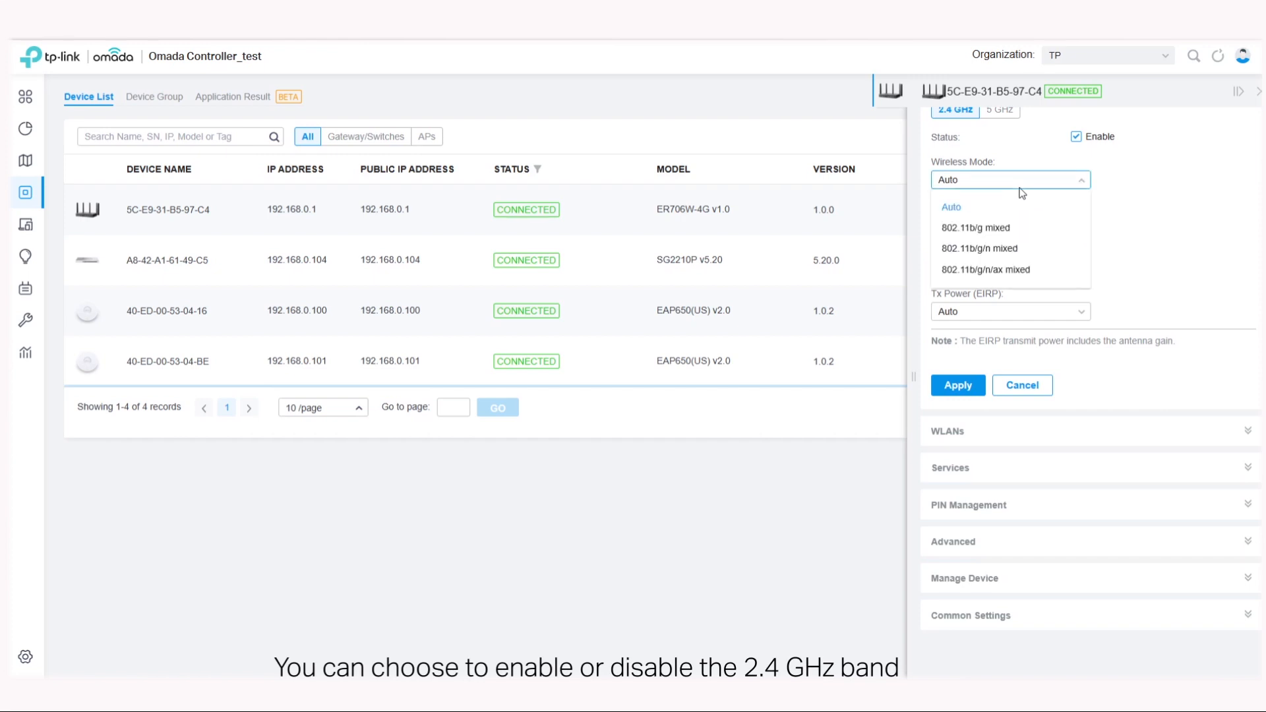
{"action": "left_click", "coordinate": [985, 271]}
{"action": "left_click", "coordinate": [985, 225]}
{"action": "left_click", "coordinate": [977, 293]}
{"action": "left_click", "coordinate": [970, 275]}
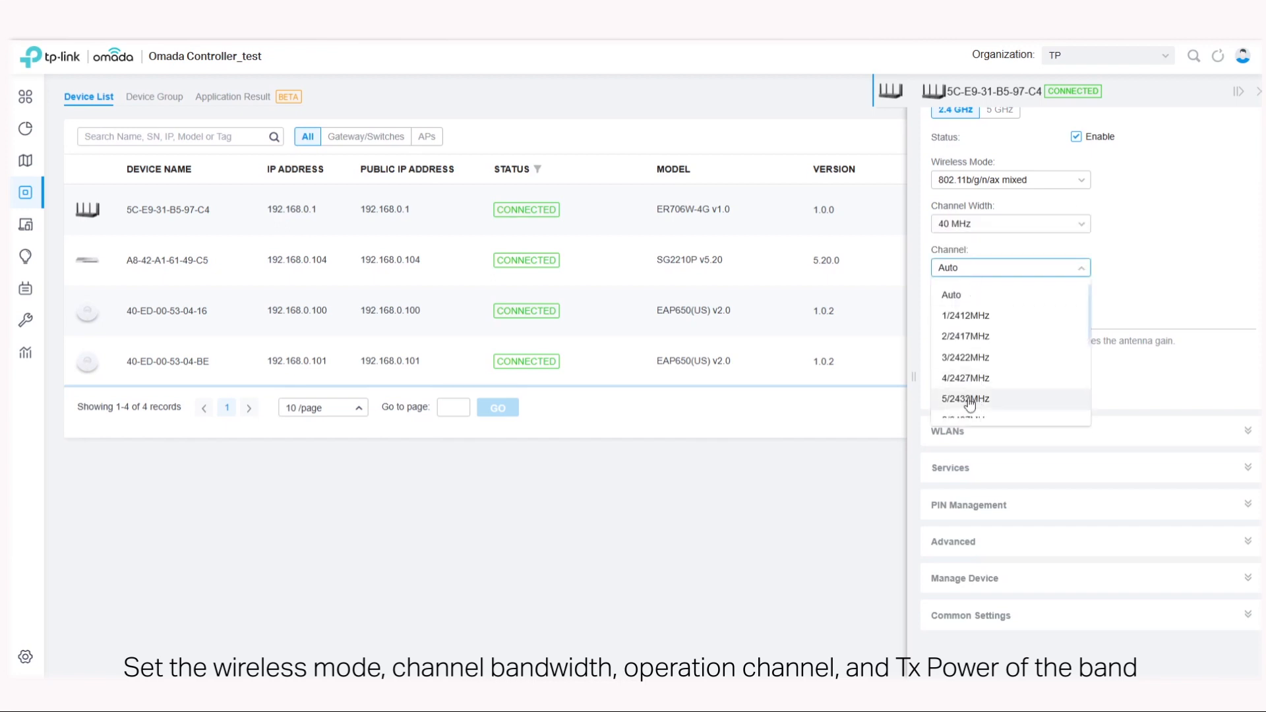
{"action": "left_click", "coordinate": [1147, 246]}
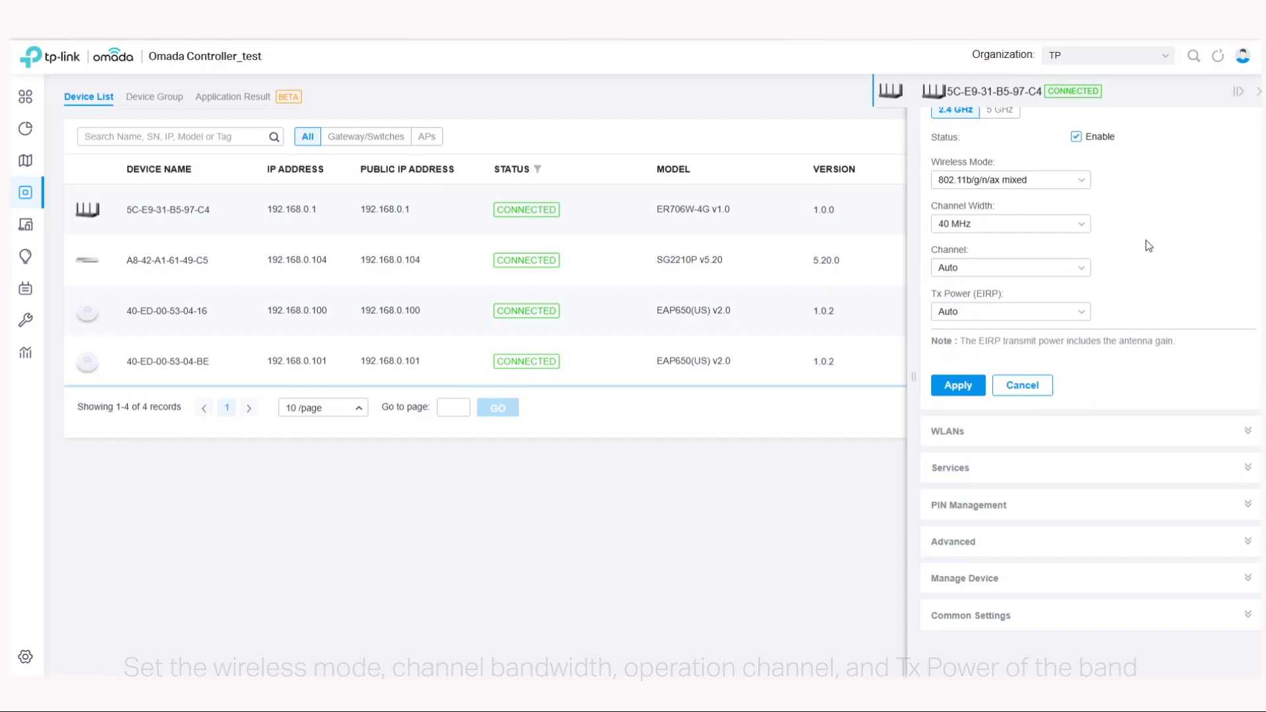
{"action": "left_click", "coordinate": [960, 389]}
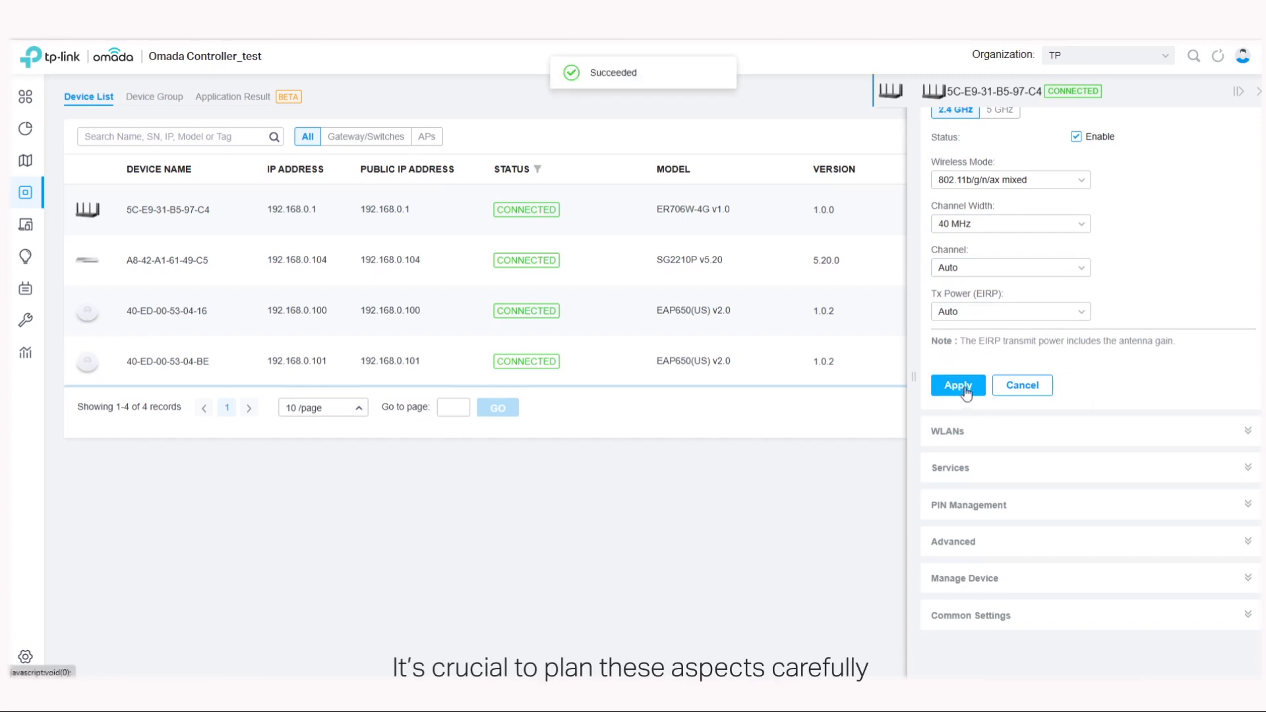
{"action": "left_click", "coordinate": [1258, 94]}
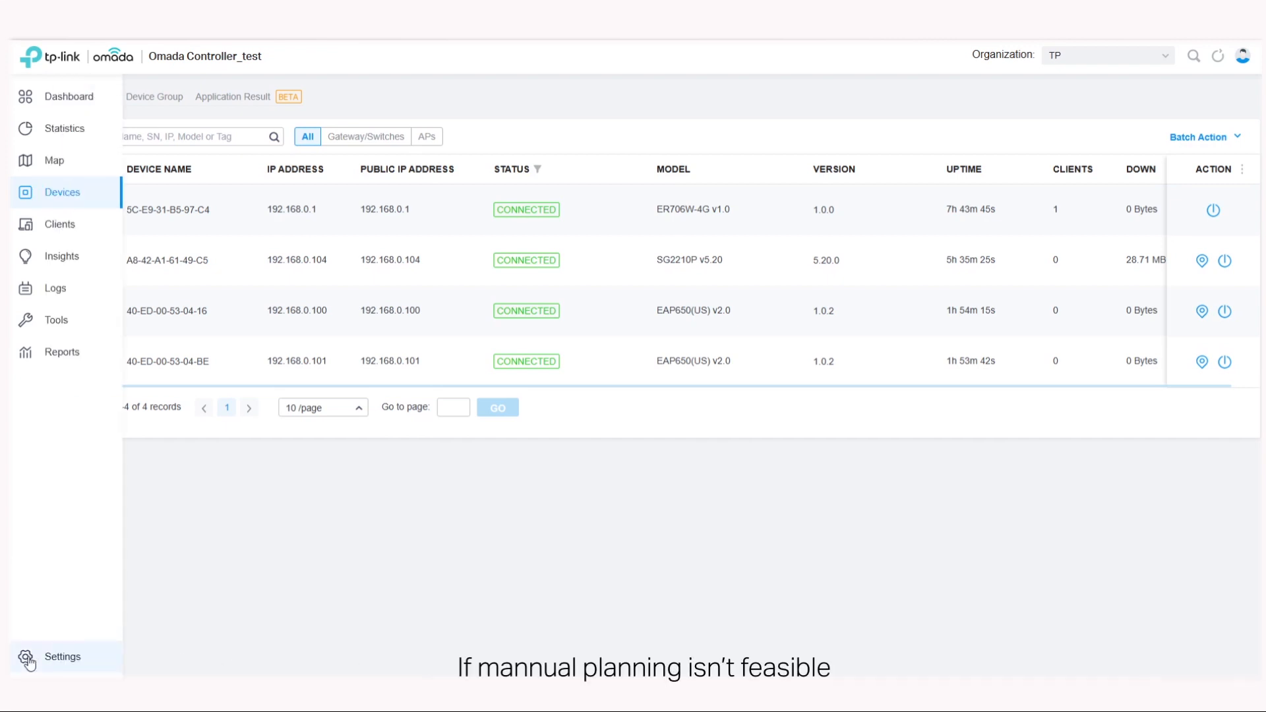
Step: Open the AI WLAN Optimization page in the site's wireless network settings
{"action": "left_click", "coordinate": [48, 661]}
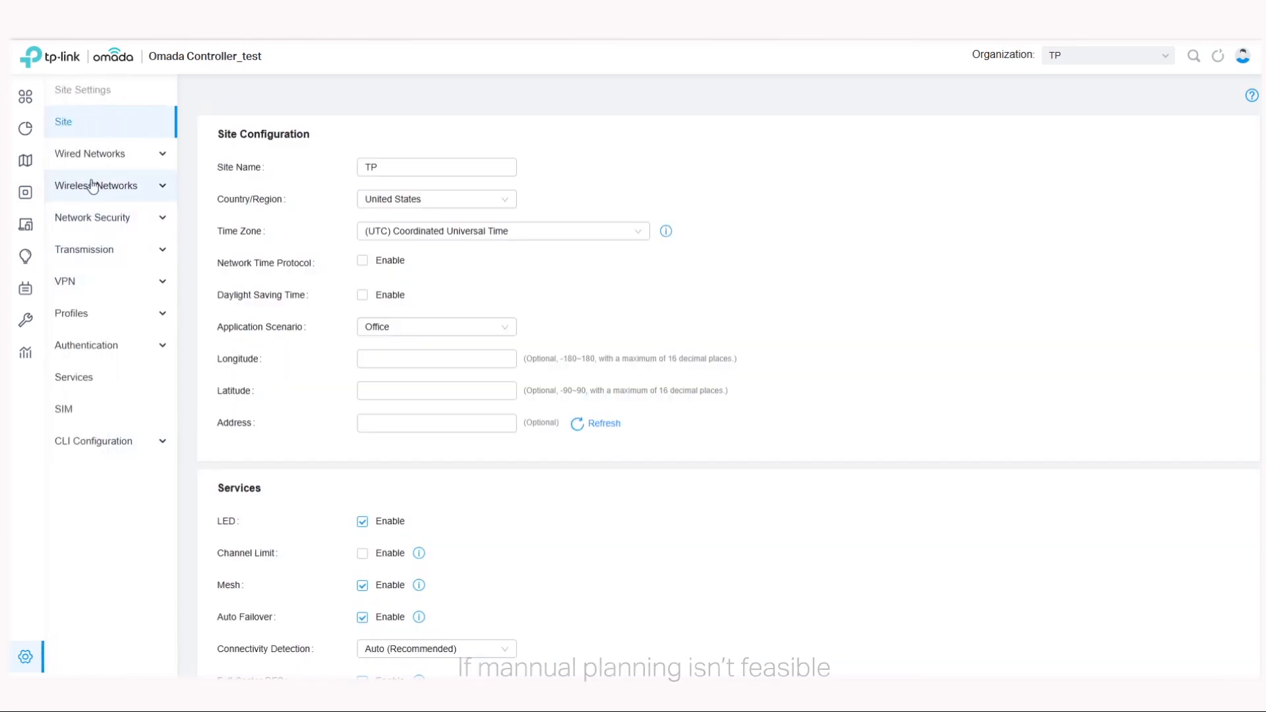
{"action": "left_click", "coordinate": [89, 189]}
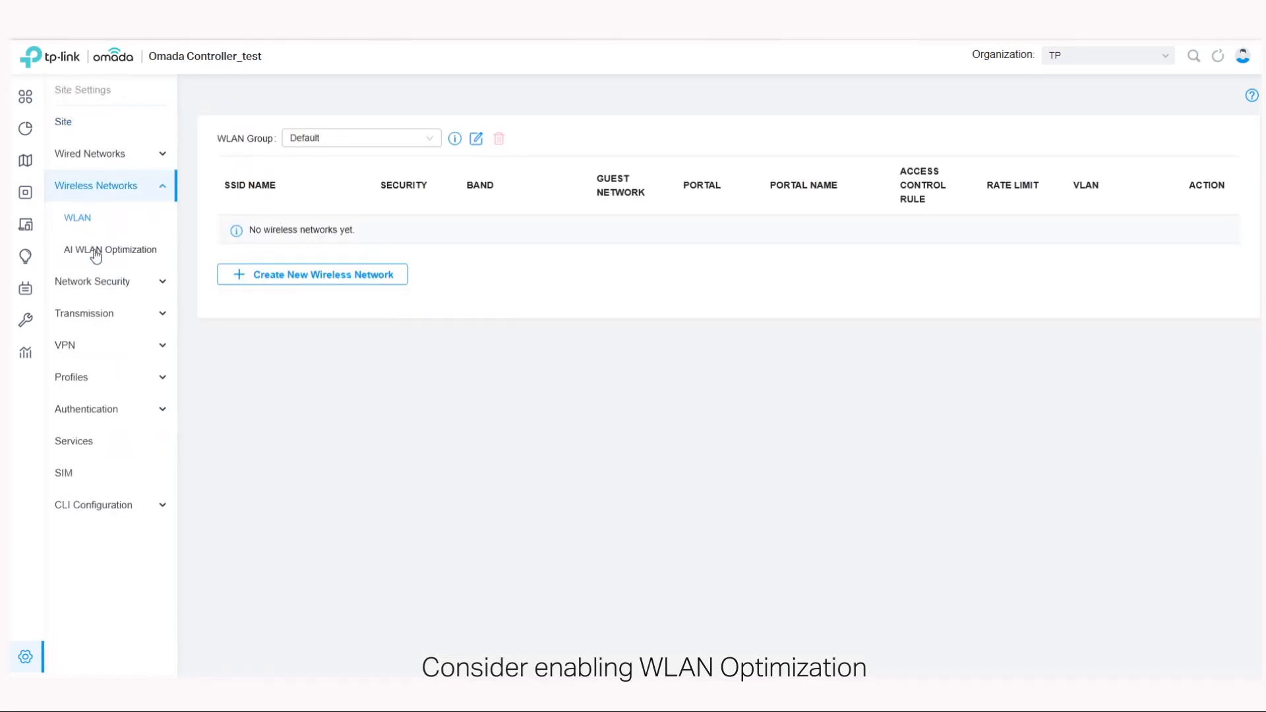
{"action": "left_click", "coordinate": [90, 249]}
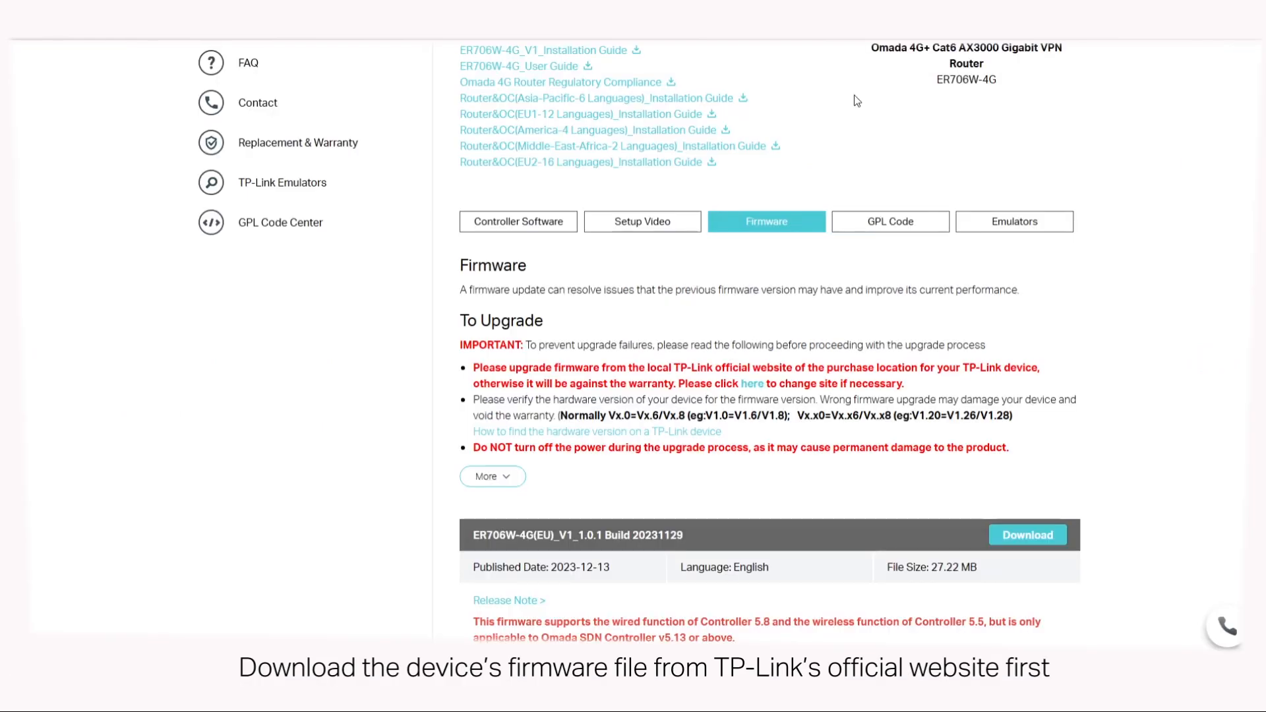
Step: Download the ER706W-4G(EU)_V1_1.0.1 Build 20231129 firmware from the TP-Link website, accepting the regional notice
{"action": "left_click", "coordinate": [1027, 536]}
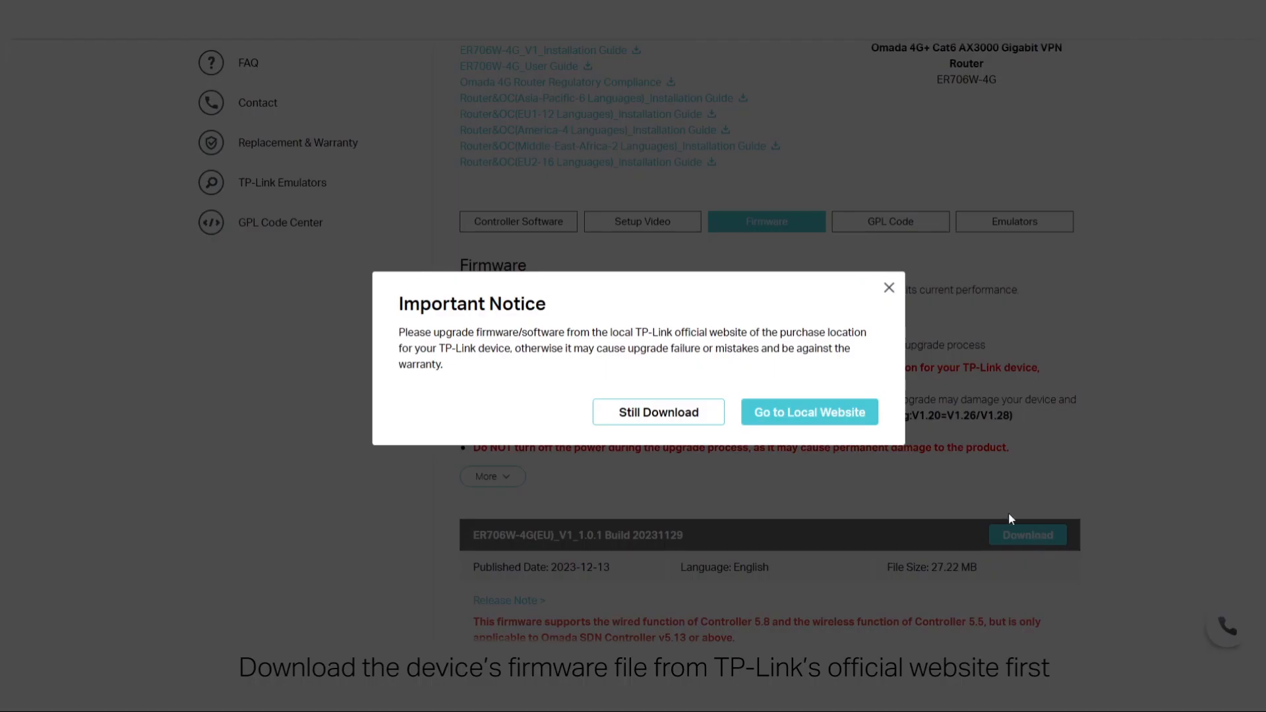
{"action": "left_click", "coordinate": [670, 418]}
{"action": "left_click", "coordinate": [1102, 76]}
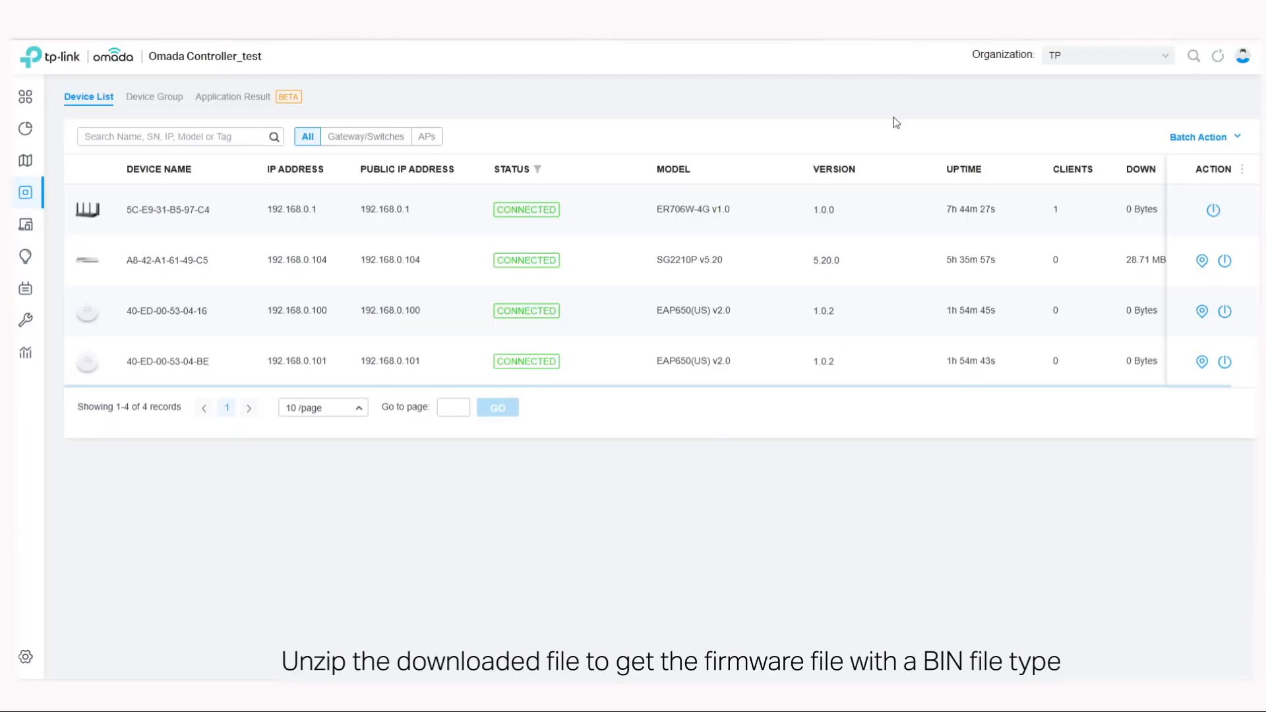
Step: Load the ER706W-4G 1.0.1 BIN firmware file as the gateway's custom upgrade in its device management settings
{"action": "left_click", "coordinate": [501, 210]}
{"action": "left_click", "coordinate": [1139, 215]}
{"action": "scroll", "coordinate": [1110, 399], "scroll_direction": "down", "scroll_amount": 5}
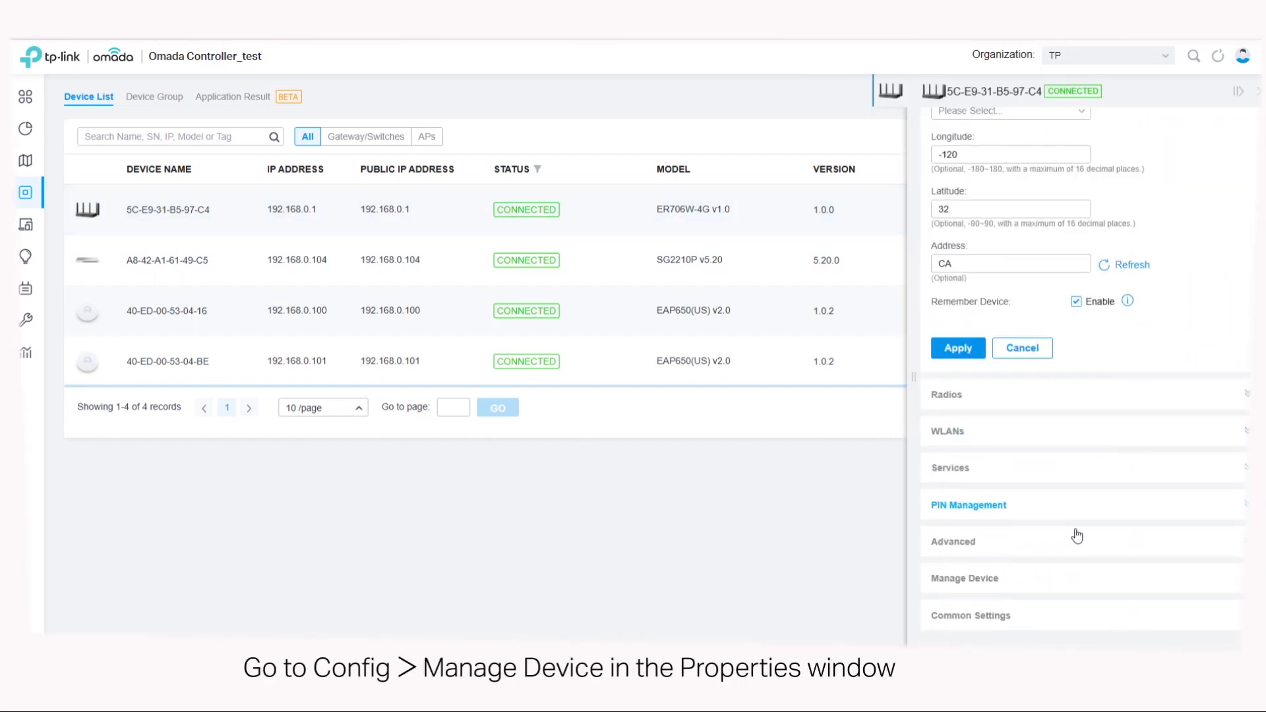
{"action": "left_click", "coordinate": [982, 578]}
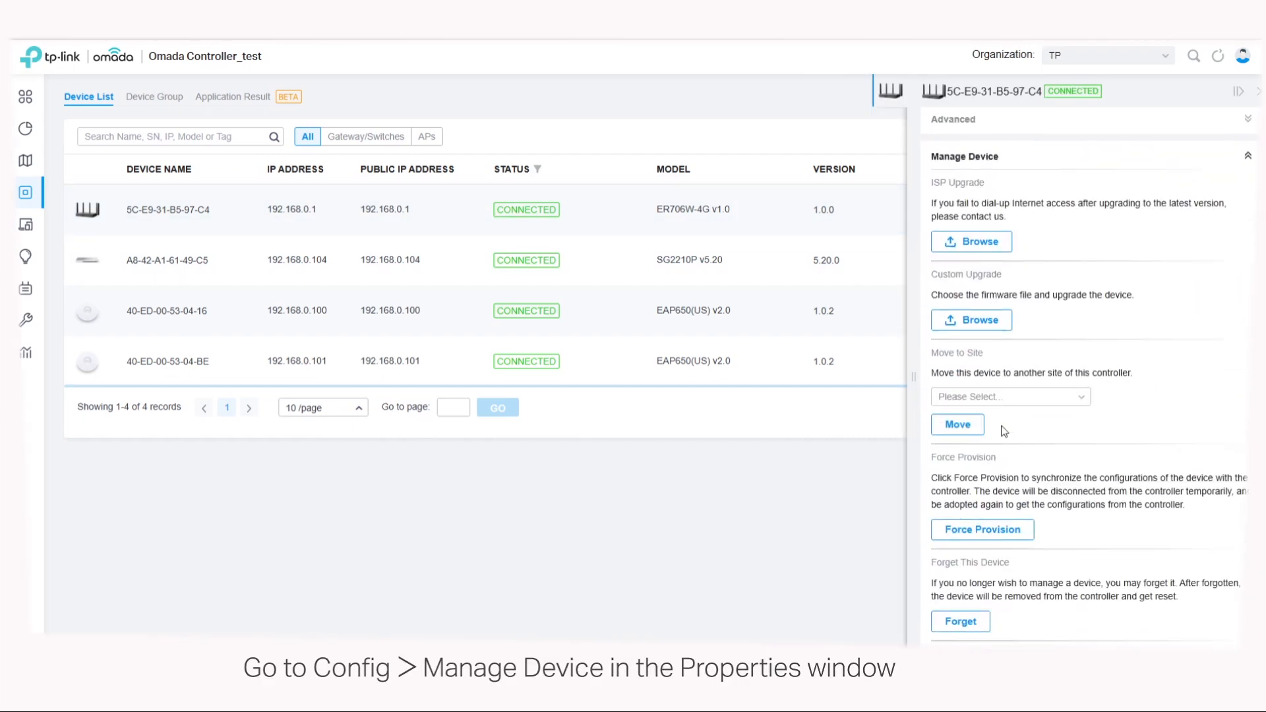
{"action": "left_click", "coordinate": [979, 322]}
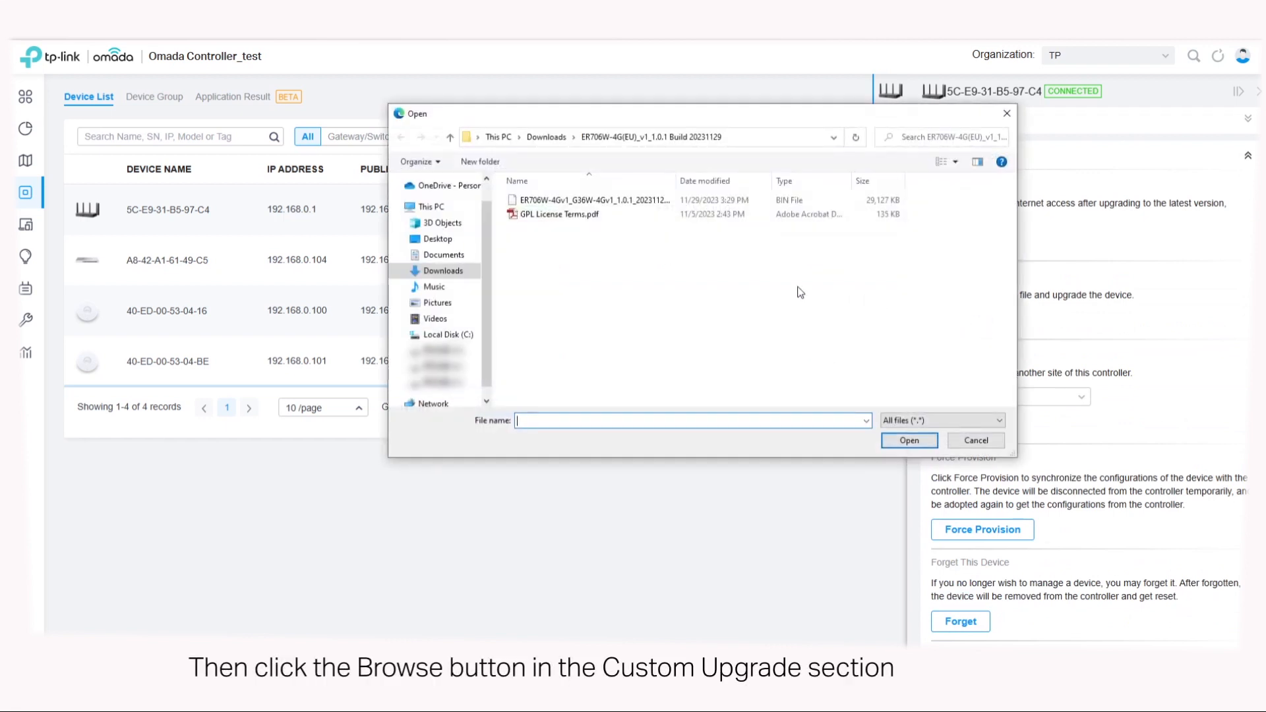
{"action": "left_click", "coordinate": [634, 201]}
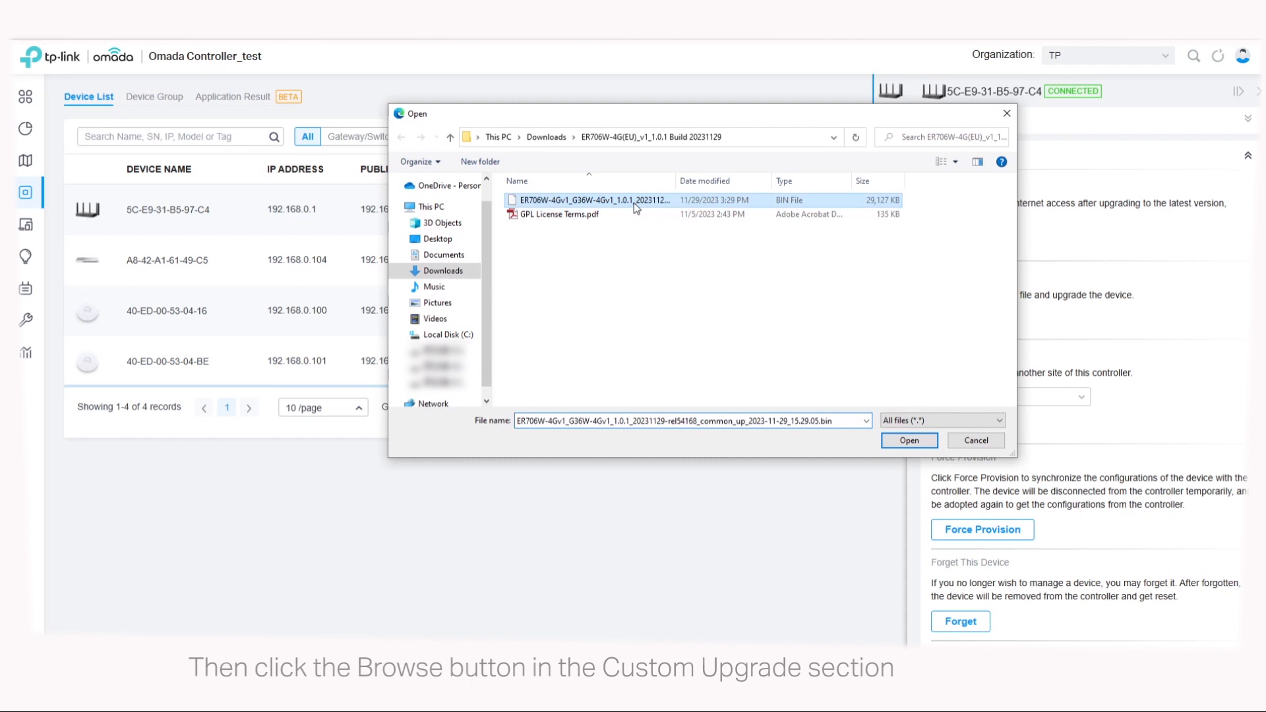
{"action": "left_click", "coordinate": [909, 440]}
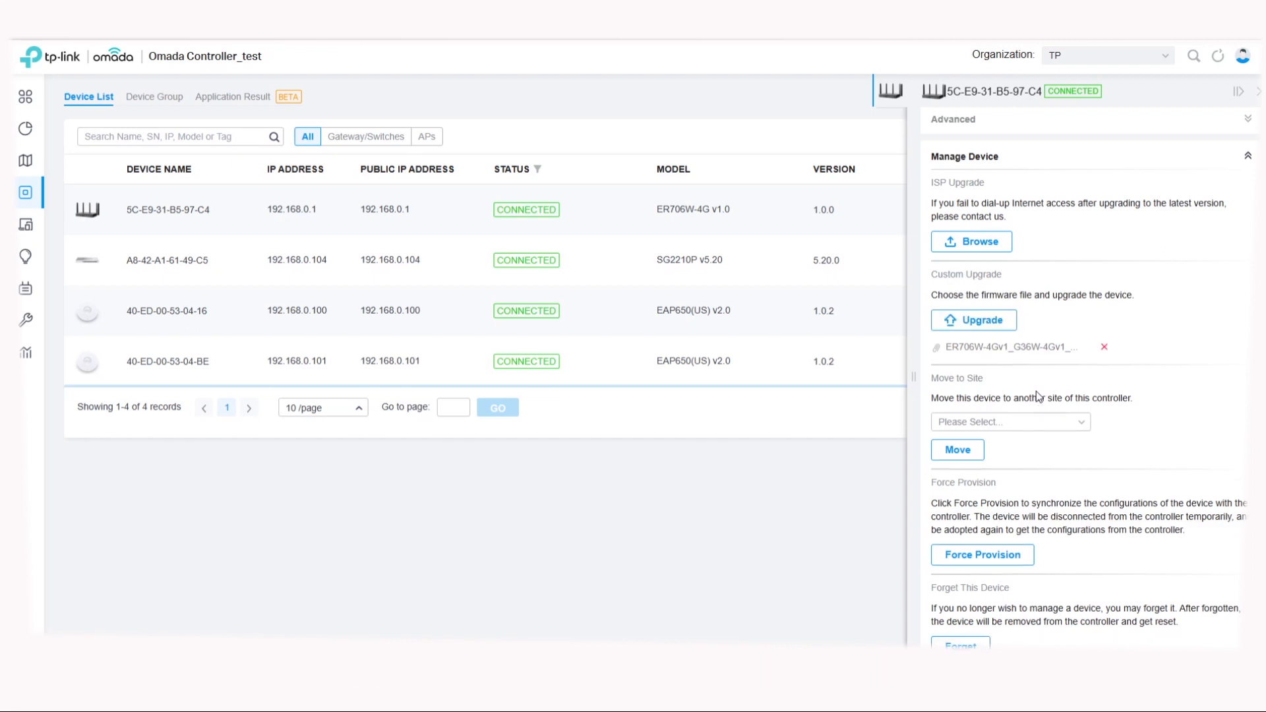
Step: Upgrade the gateway with the loaded firmware file, confirm the upgrade and close its properties
{"action": "left_click", "coordinate": [985, 320]}
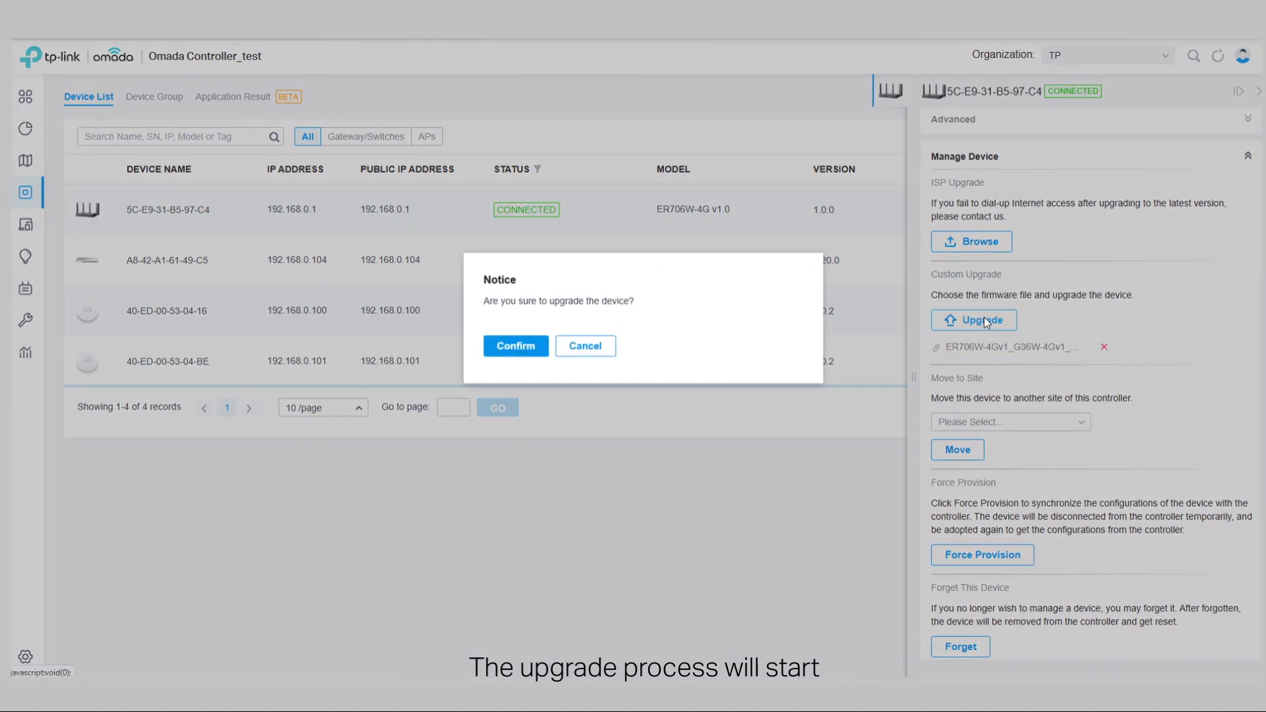
{"action": "left_click", "coordinate": [534, 352]}
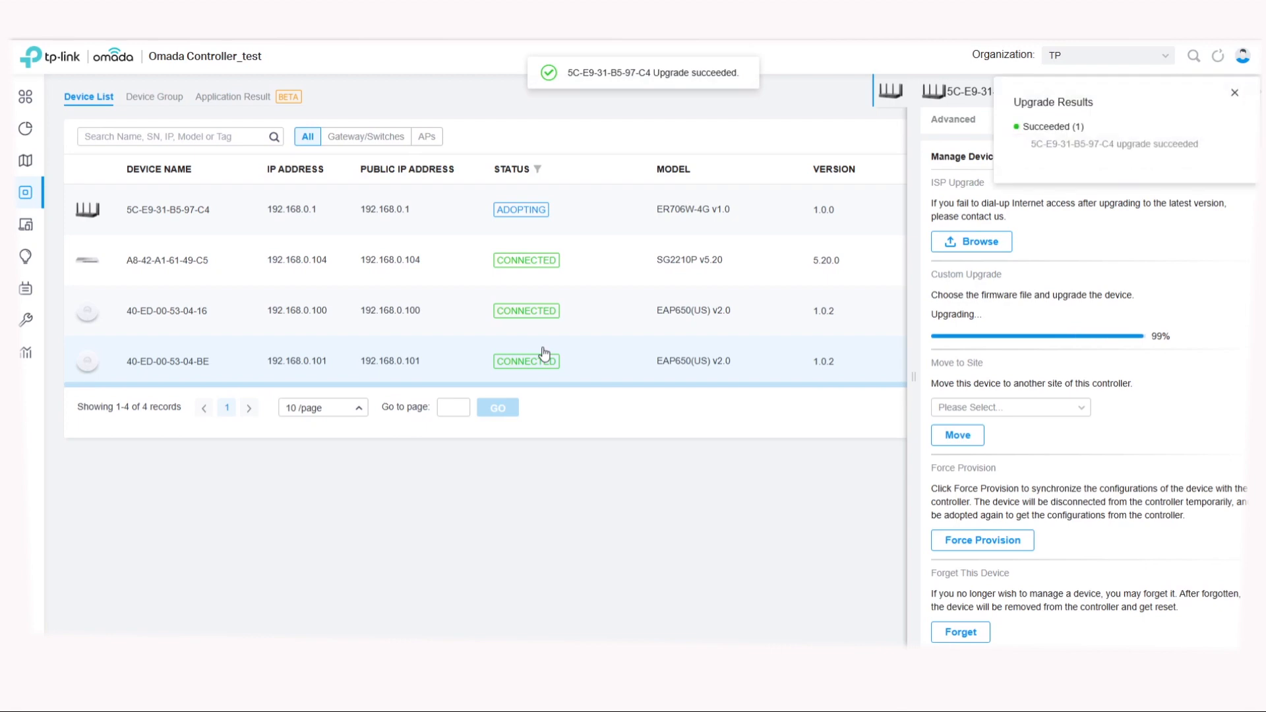
{"action": "left_click", "coordinate": [1258, 94]}
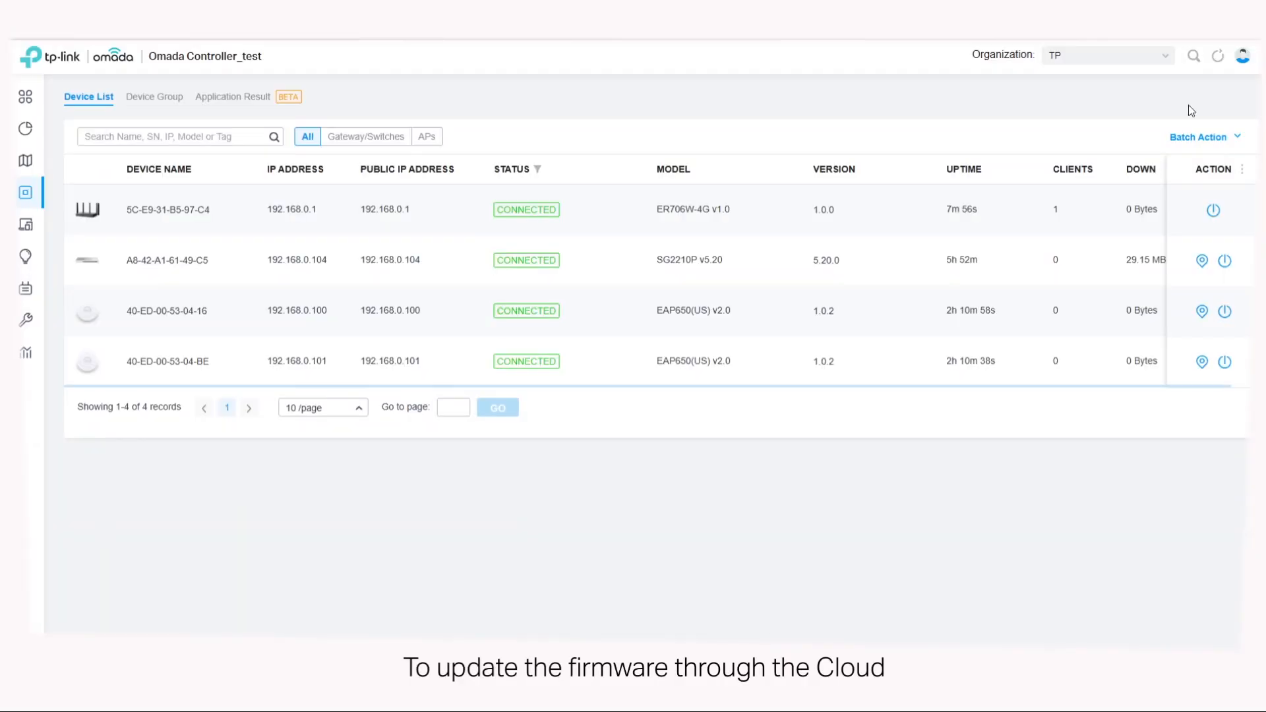
Step: In the Global view's Controller Settings, enable Cloud Firmware Detection and Devices Update Notification, and save
{"action": "left_click", "coordinate": [1160, 58]}
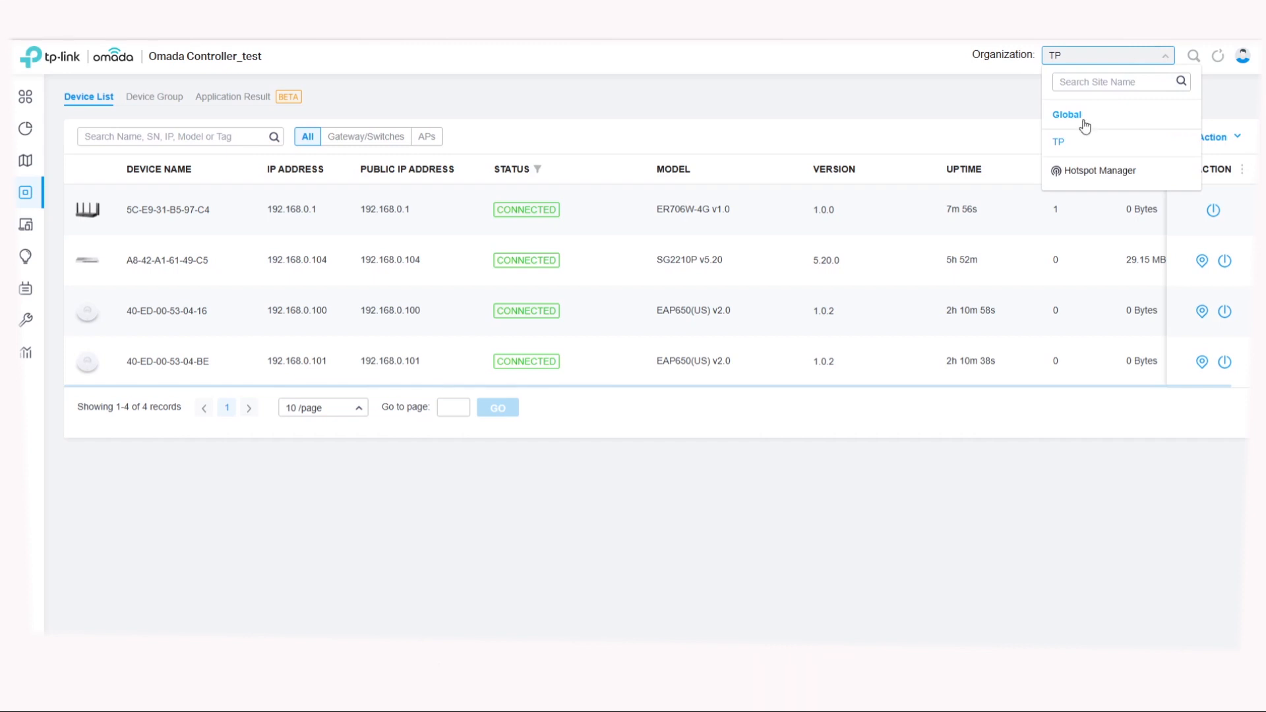
{"action": "left_click", "coordinate": [1082, 121]}
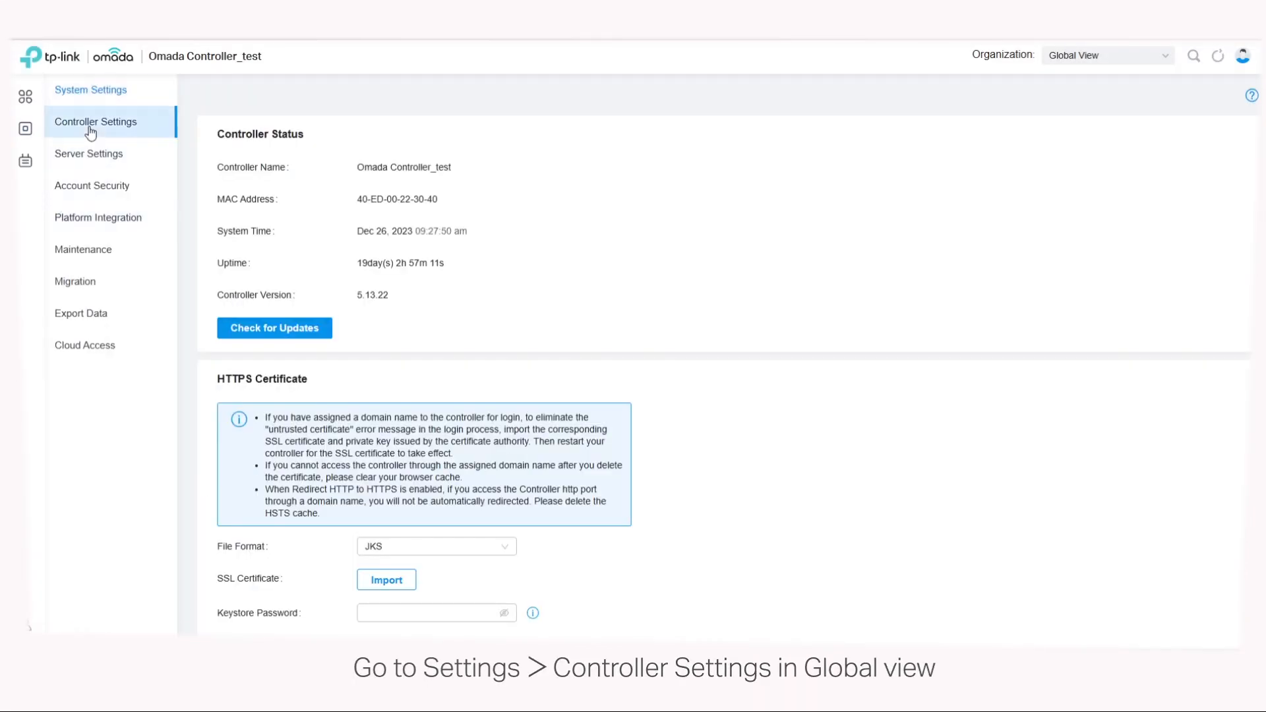
{"action": "left_click", "coordinate": [99, 125]}
{"action": "scroll", "coordinate": [602, 489], "scroll_direction": "down", "scroll_amount": 5}
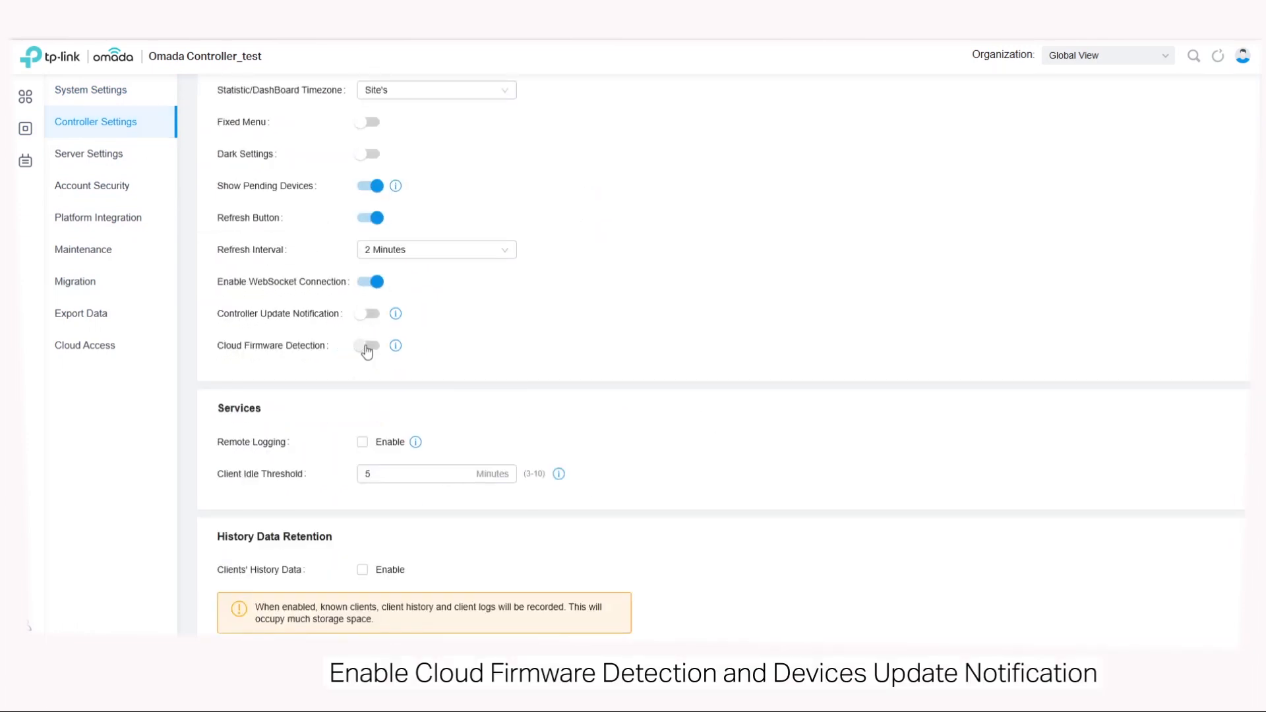
{"action": "left_click", "coordinate": [370, 347]}
{"action": "left_click", "coordinate": [370, 379]}
{"action": "scroll", "coordinate": [389, 557], "scroll_direction": "down", "scroll_amount": 7}
{"action": "left_click", "coordinate": [221, 623]}
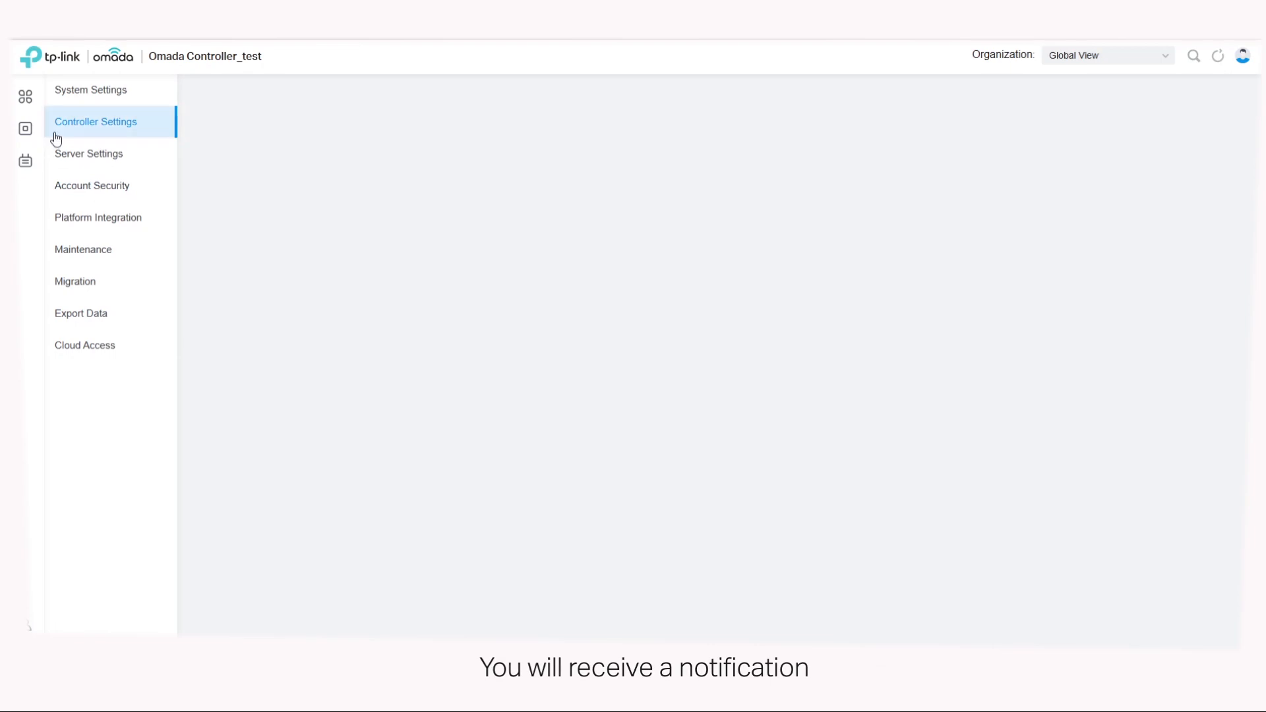
Step: Check the global device list for new firmware, return to the TP site and upgrade the ER706W-4G gateway to version 1.0.1 online
{"action": "left_click", "coordinate": [64, 135]}
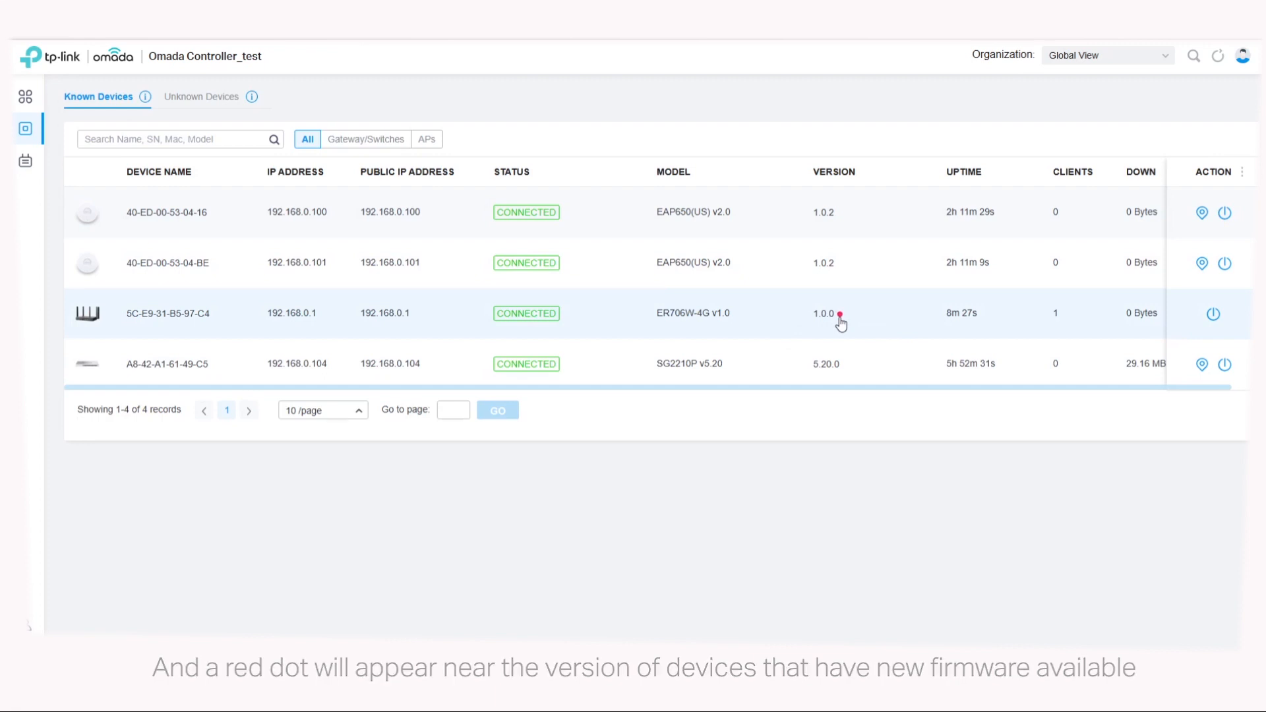
{"action": "left_click", "coordinate": [1114, 57]}
{"action": "left_click", "coordinate": [1077, 112]}
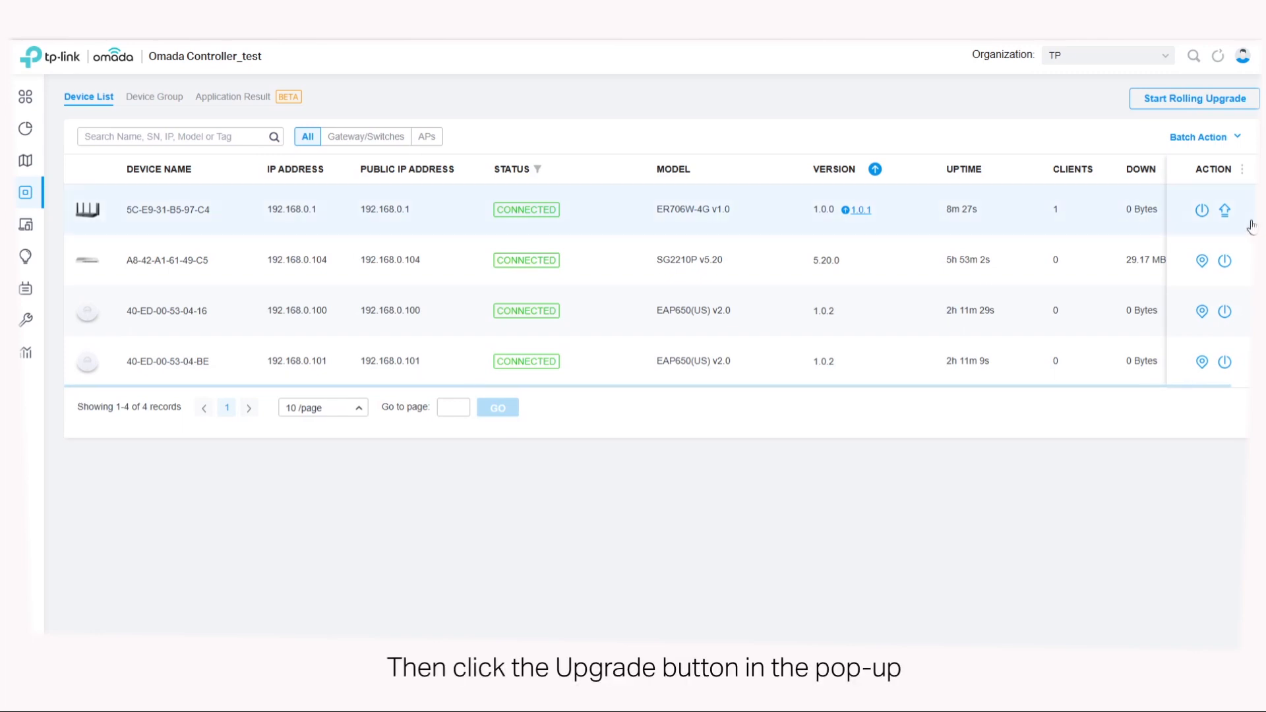
{"action": "left_click", "coordinate": [1225, 212]}
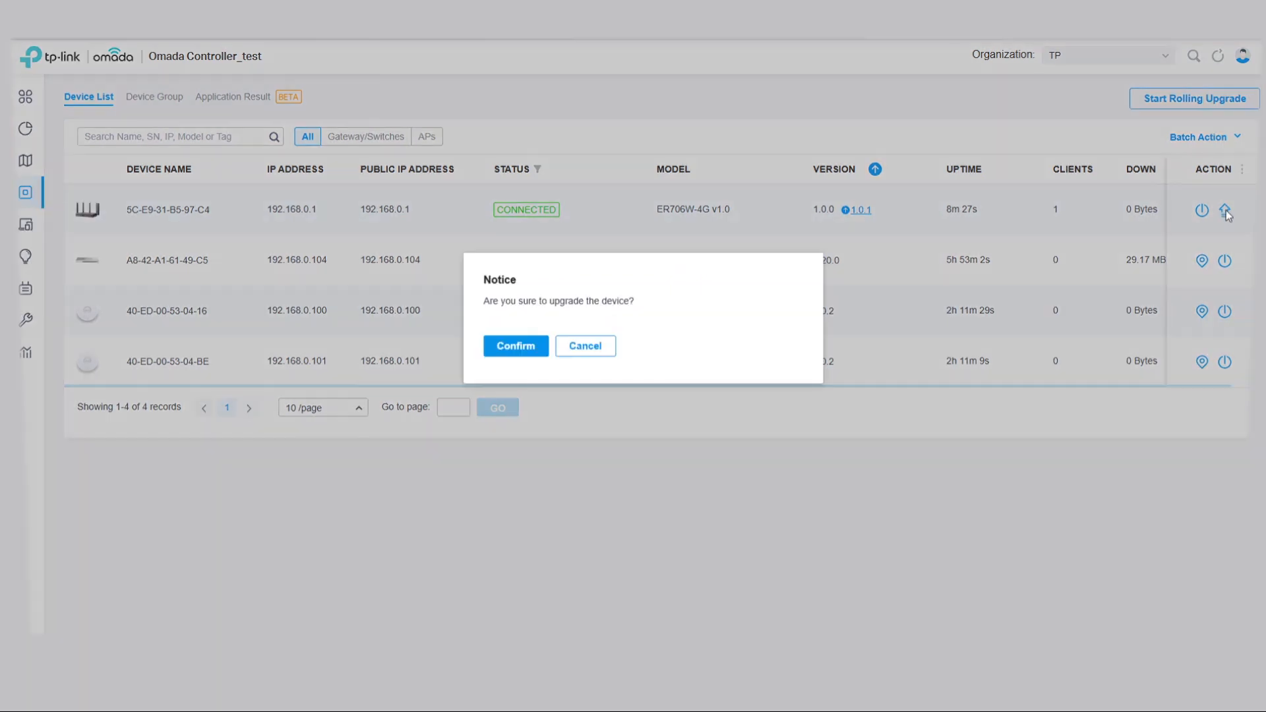
{"action": "left_click", "coordinate": [545, 350]}
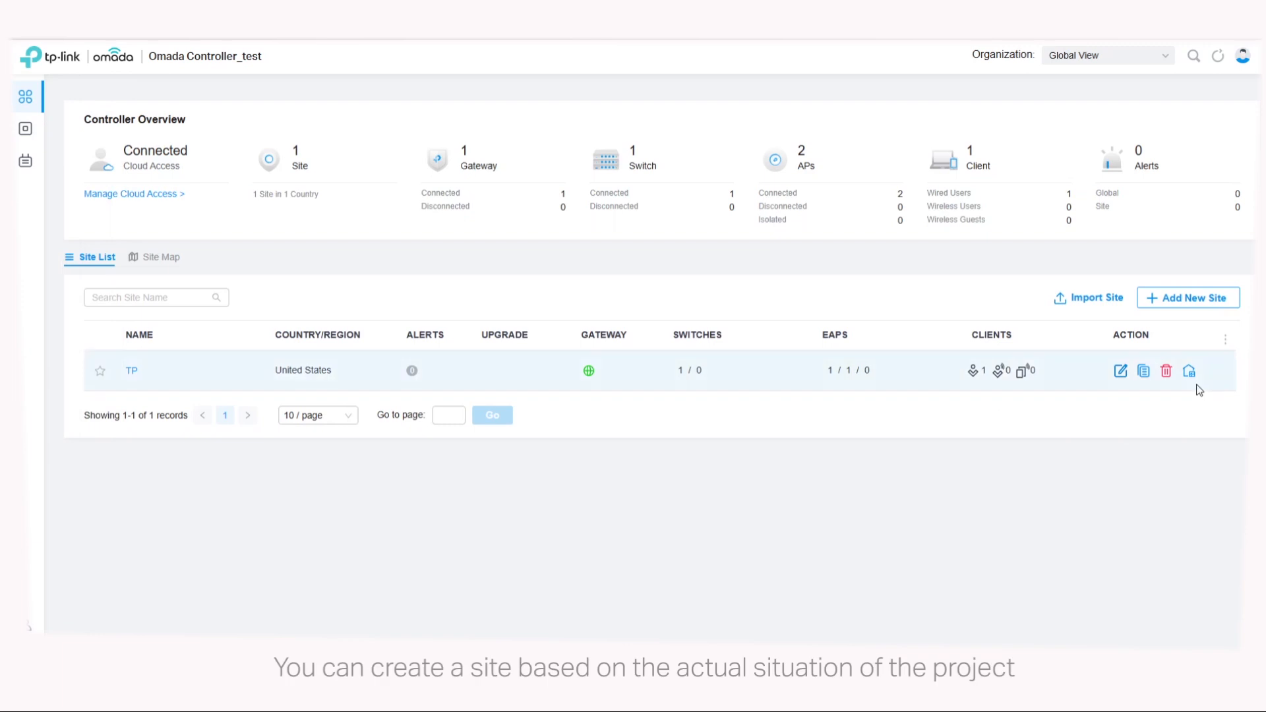
Step: Add a new site named Subsidiary with Hong Kong, China as its country/region
{"action": "left_click", "coordinate": [1189, 298]}
{"action": "left_click", "coordinate": [594, 129]}
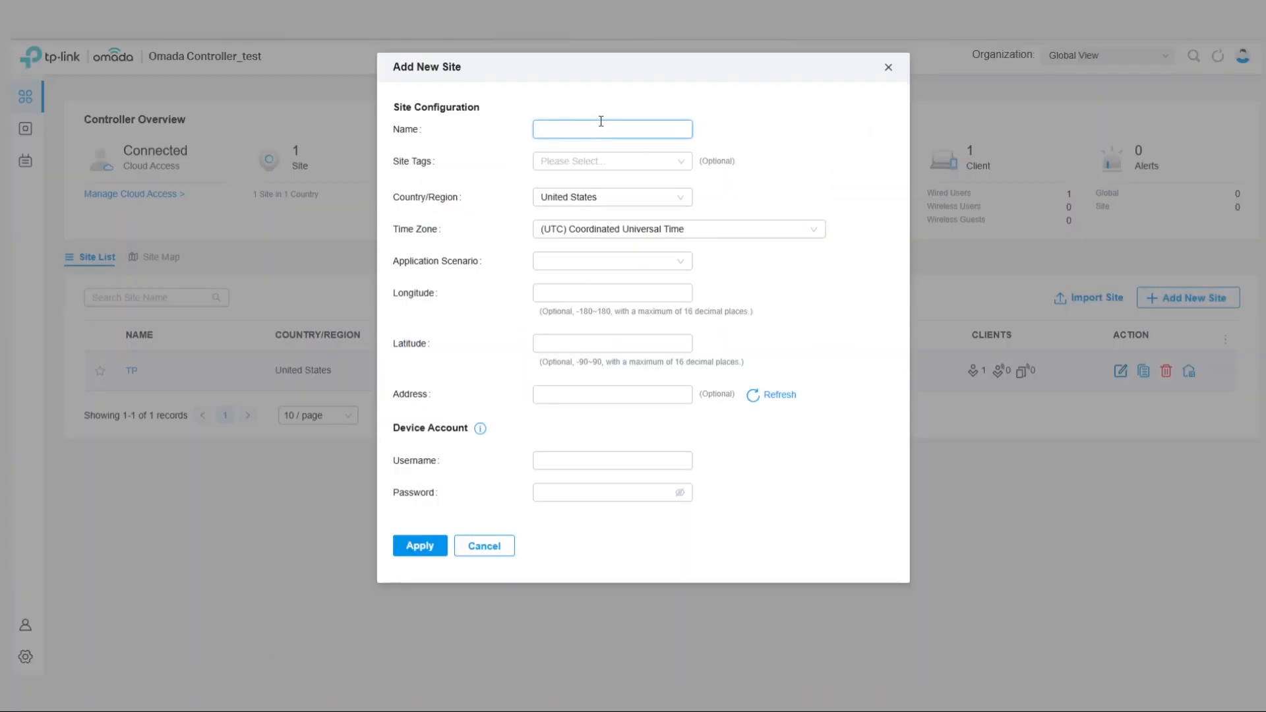
{"action": "type", "text": "Subsidiary"}
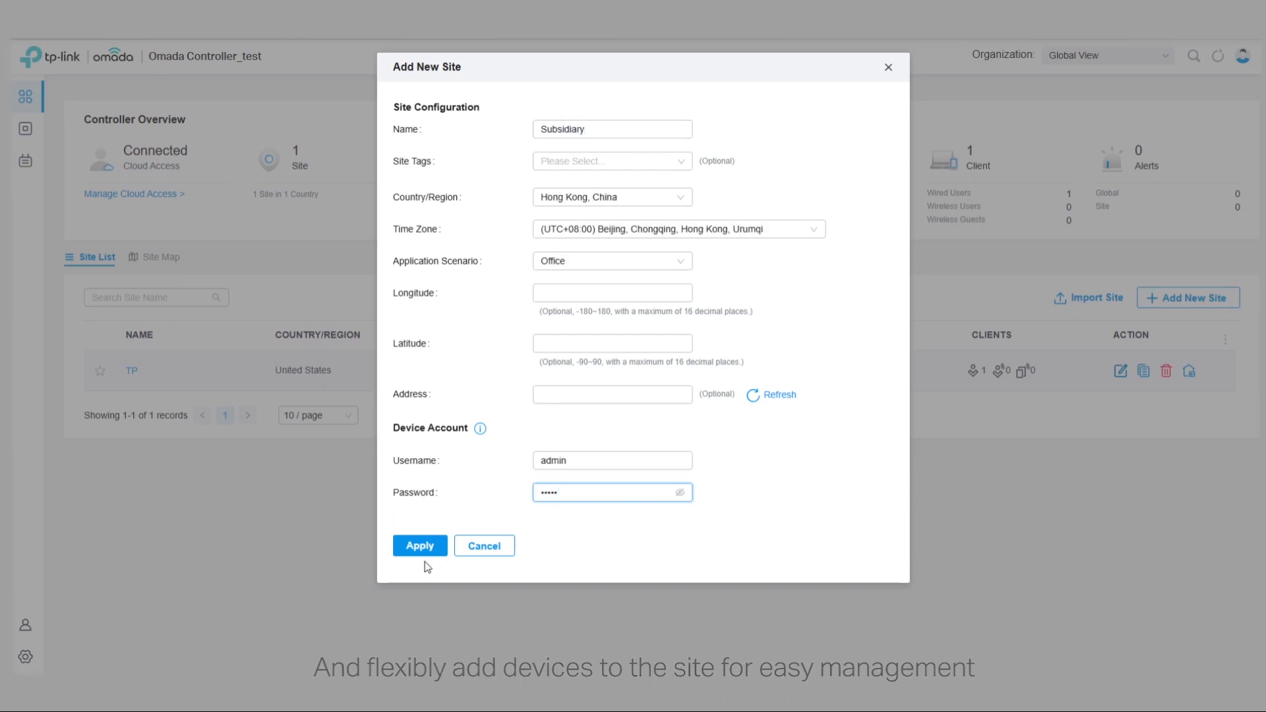
{"action": "left_click", "coordinate": [420, 546]}
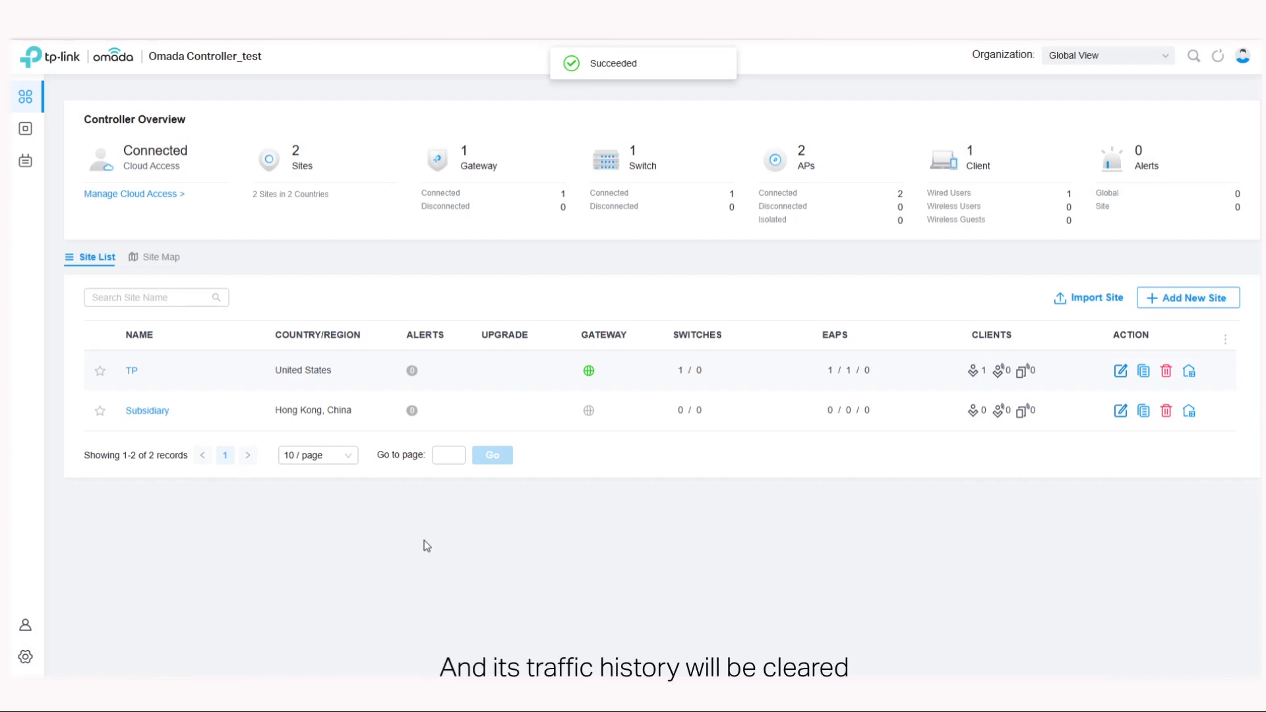
Step: Switch to the TP site and open the device management settings of the ER706W-4G gateway
{"action": "left_click", "coordinate": [1108, 55]}
{"action": "left_click", "coordinate": [1055, 108]}
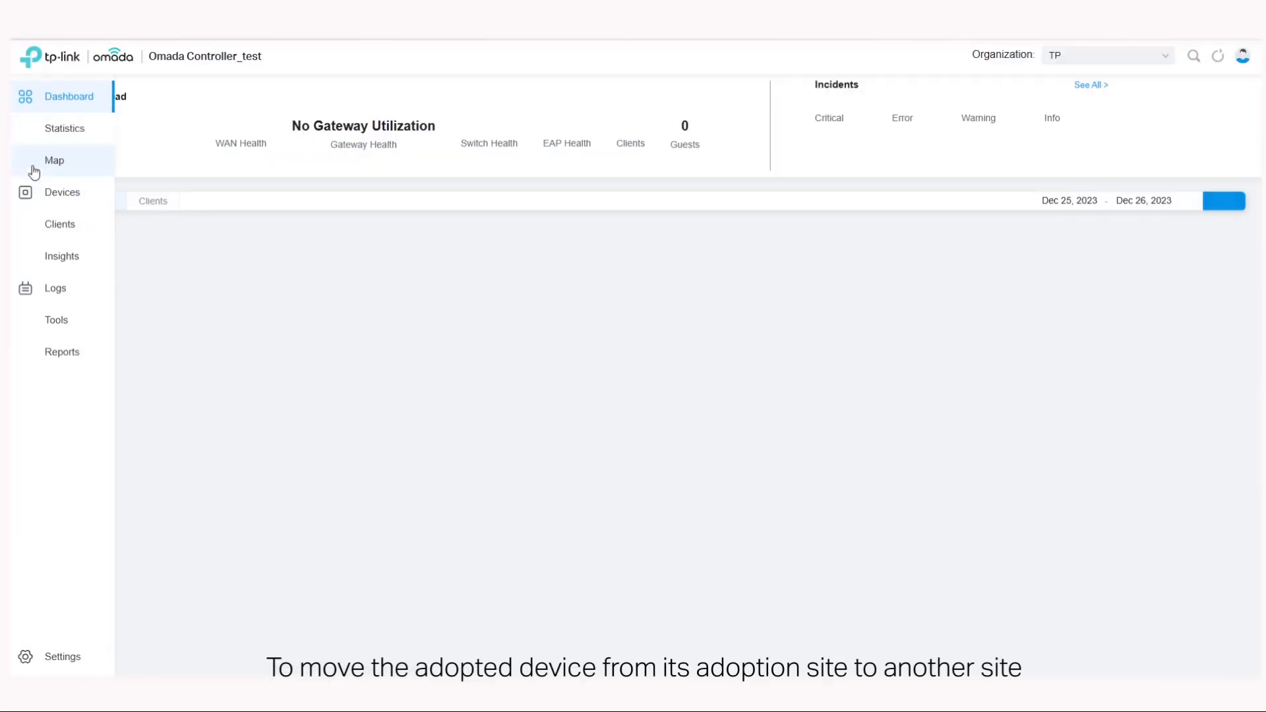
{"action": "left_click", "coordinate": [78, 194]}
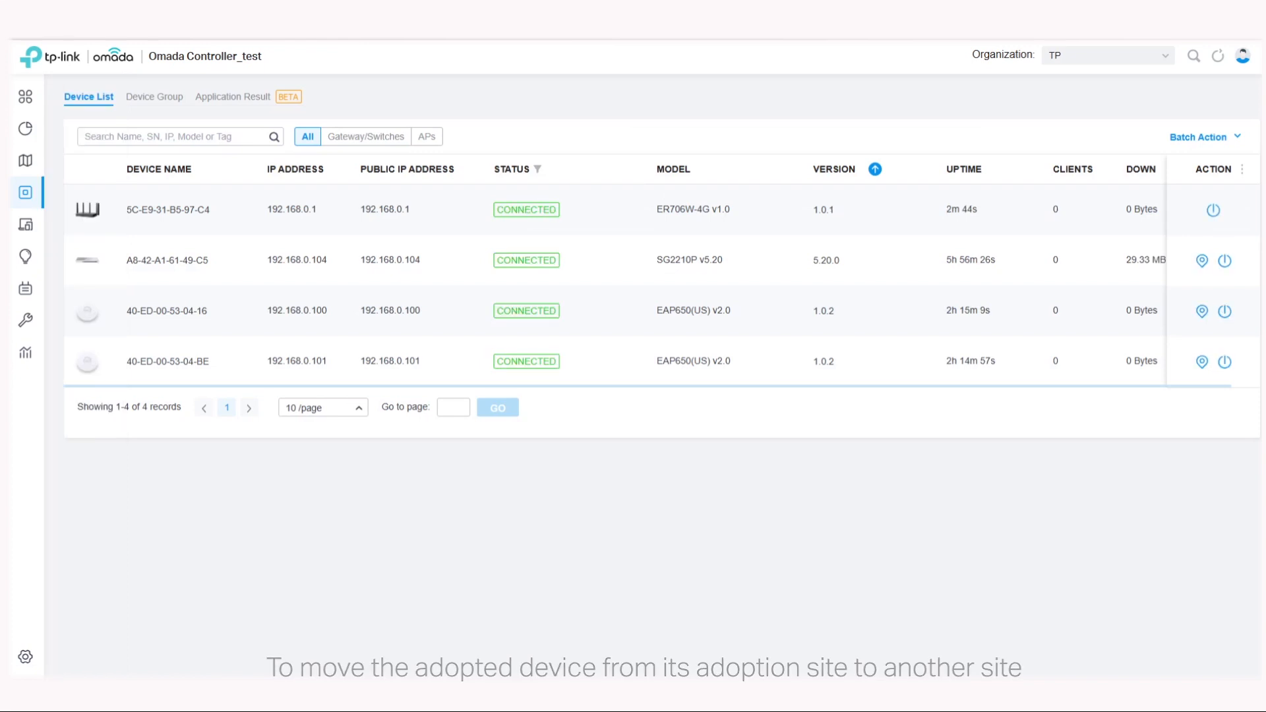
{"action": "left_click", "coordinate": [384, 211]}
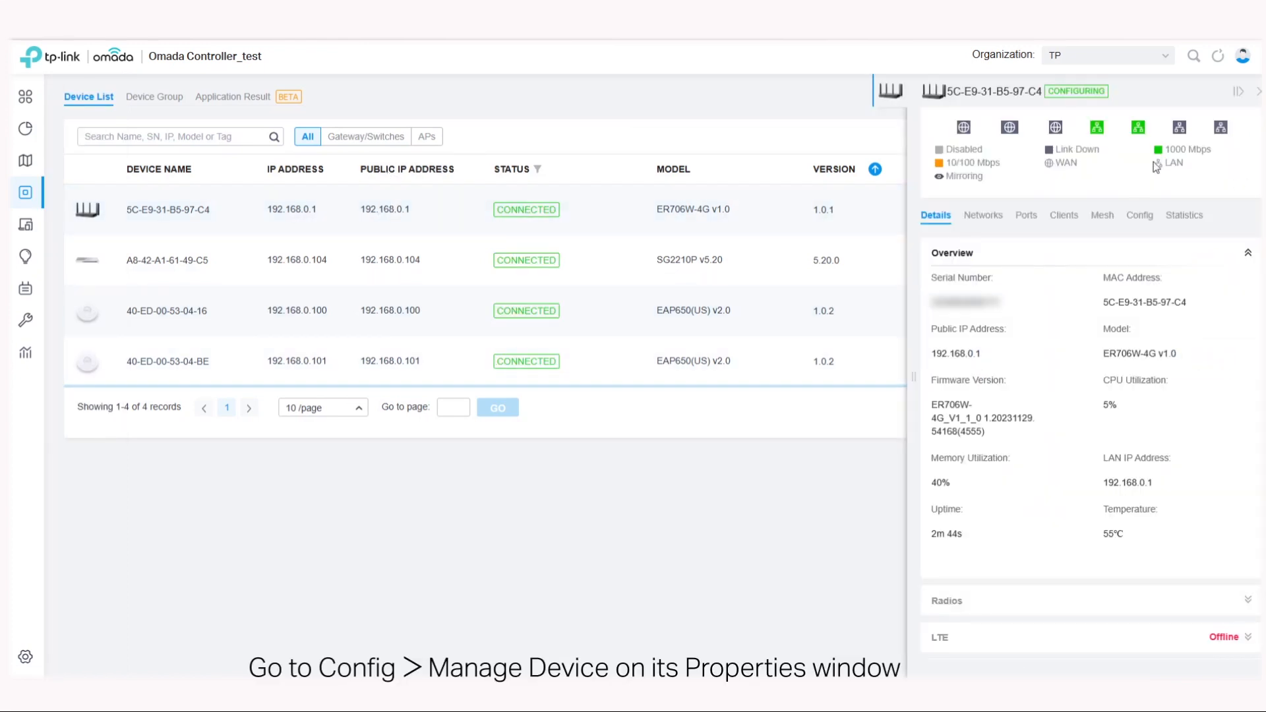
{"action": "left_click", "coordinate": [1138, 218]}
{"action": "scroll", "coordinate": [1178, 396], "scroll_direction": "down", "scroll_amount": 3}
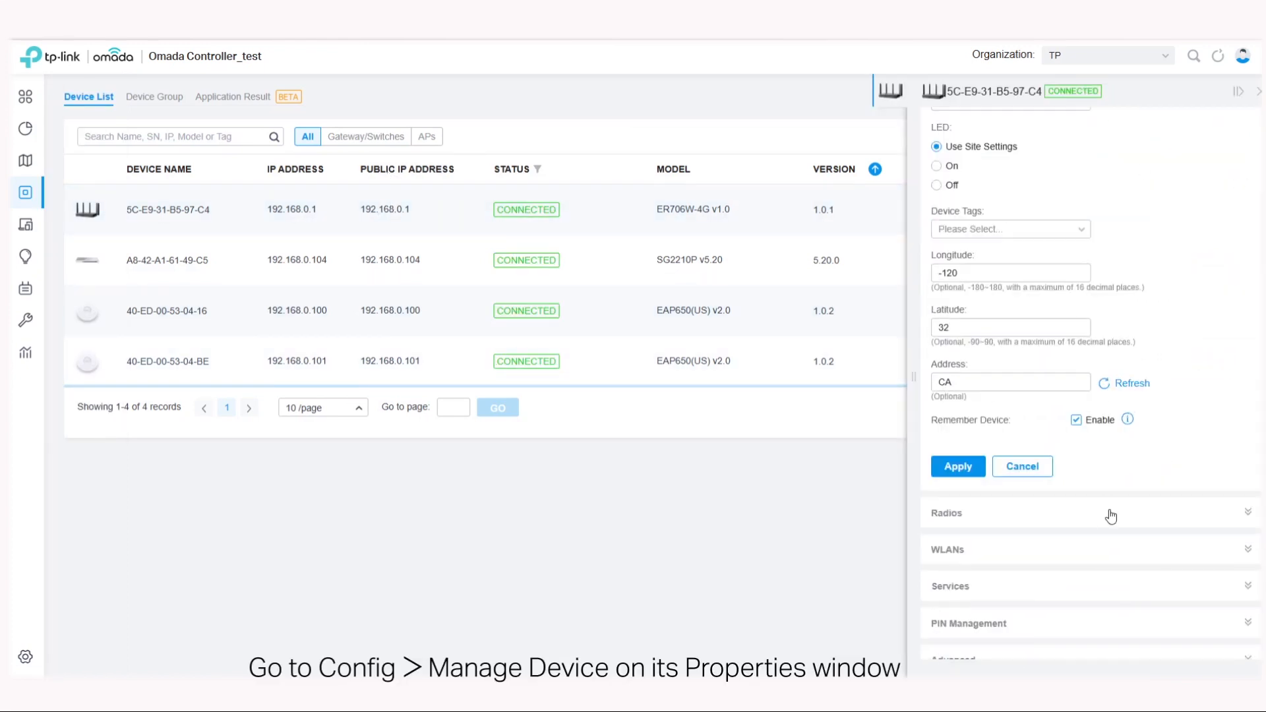
{"action": "scroll", "coordinate": [1001, 653], "scroll_direction": "down", "scroll_amount": 2}
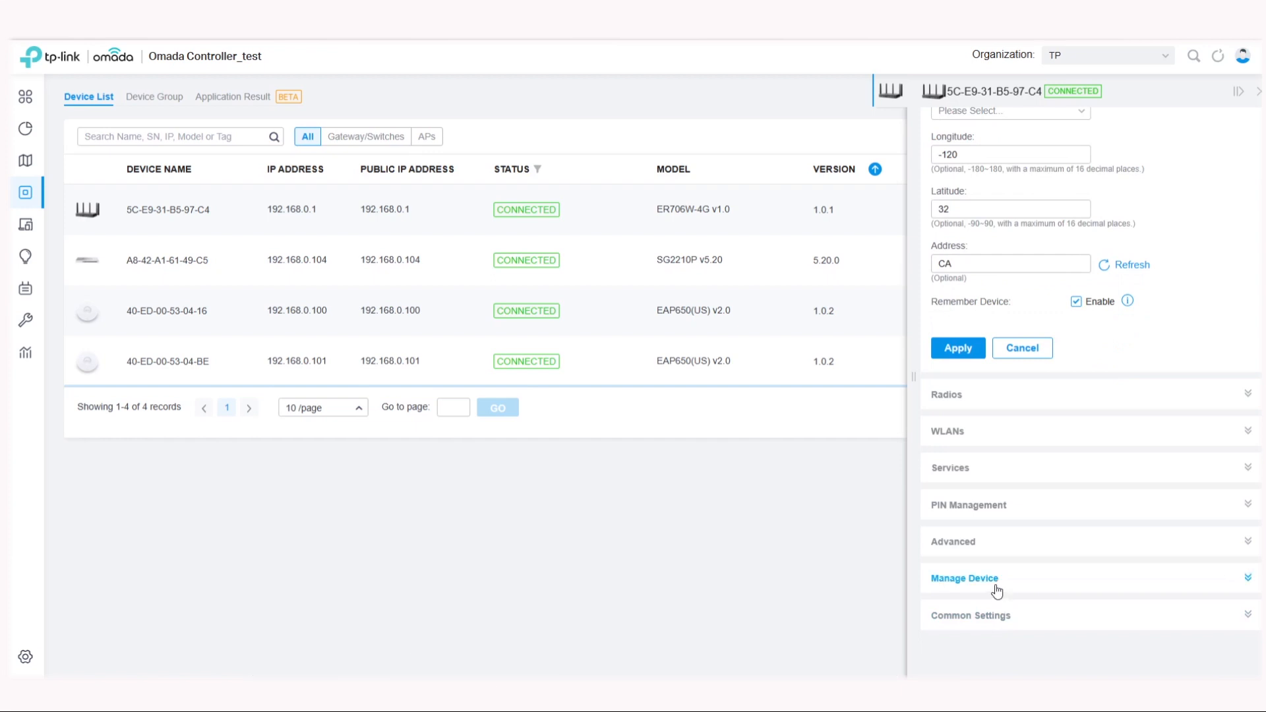
{"action": "left_click", "coordinate": [996, 590]}
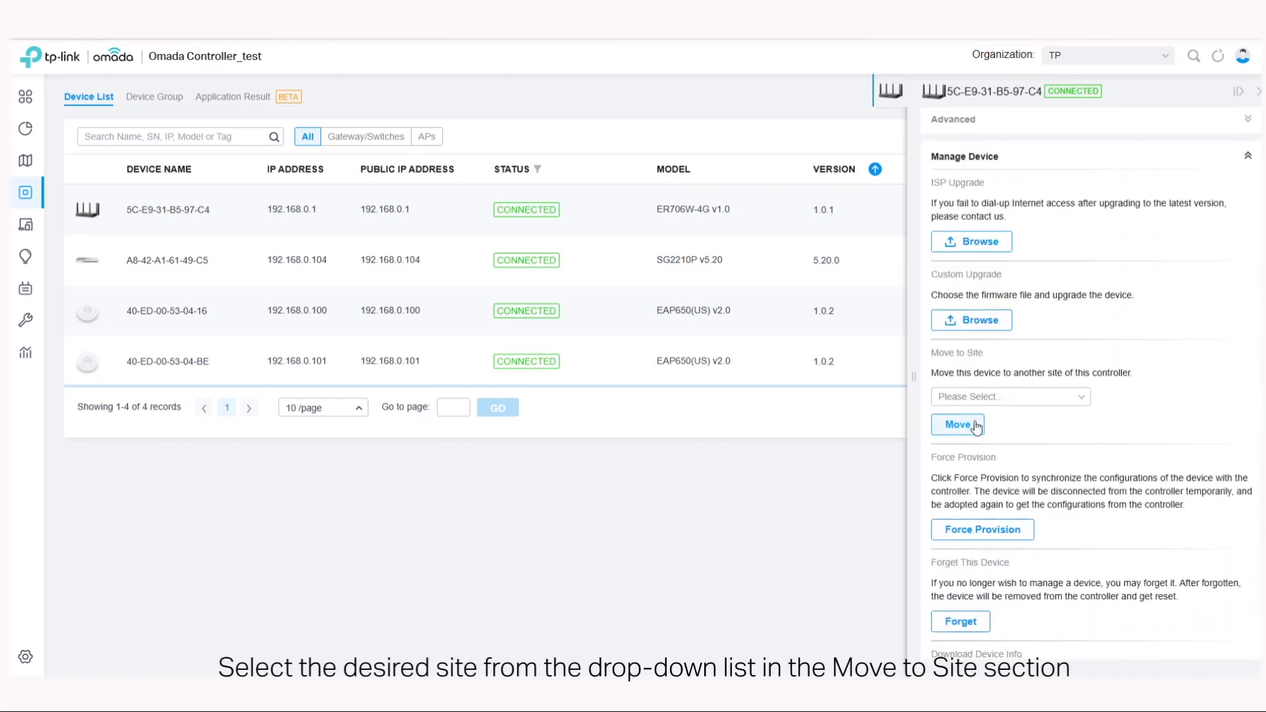
Step: Move the ER706W-4G gateway to the Subsidiary site, confirm the move, and switch to the Subsidiary site to check it
{"action": "left_click", "coordinate": [983, 398]}
{"action": "left_click", "coordinate": [963, 471]}
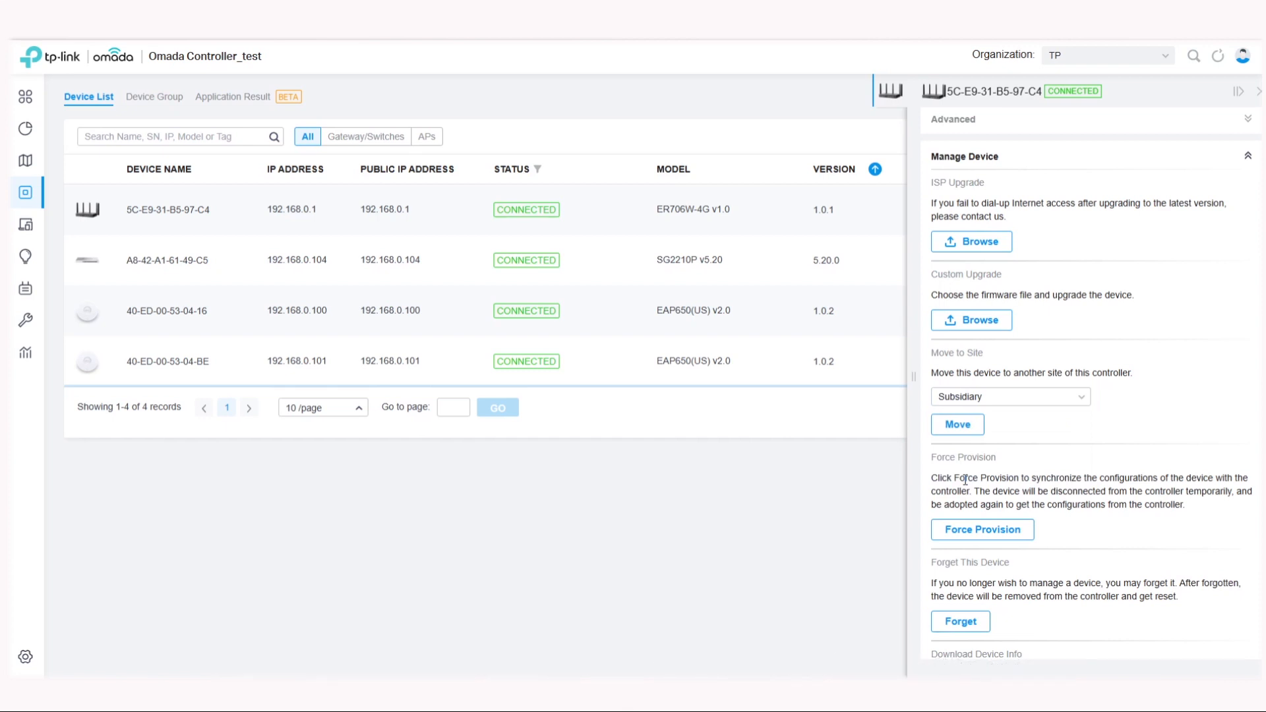
{"action": "left_click", "coordinate": [957, 424]}
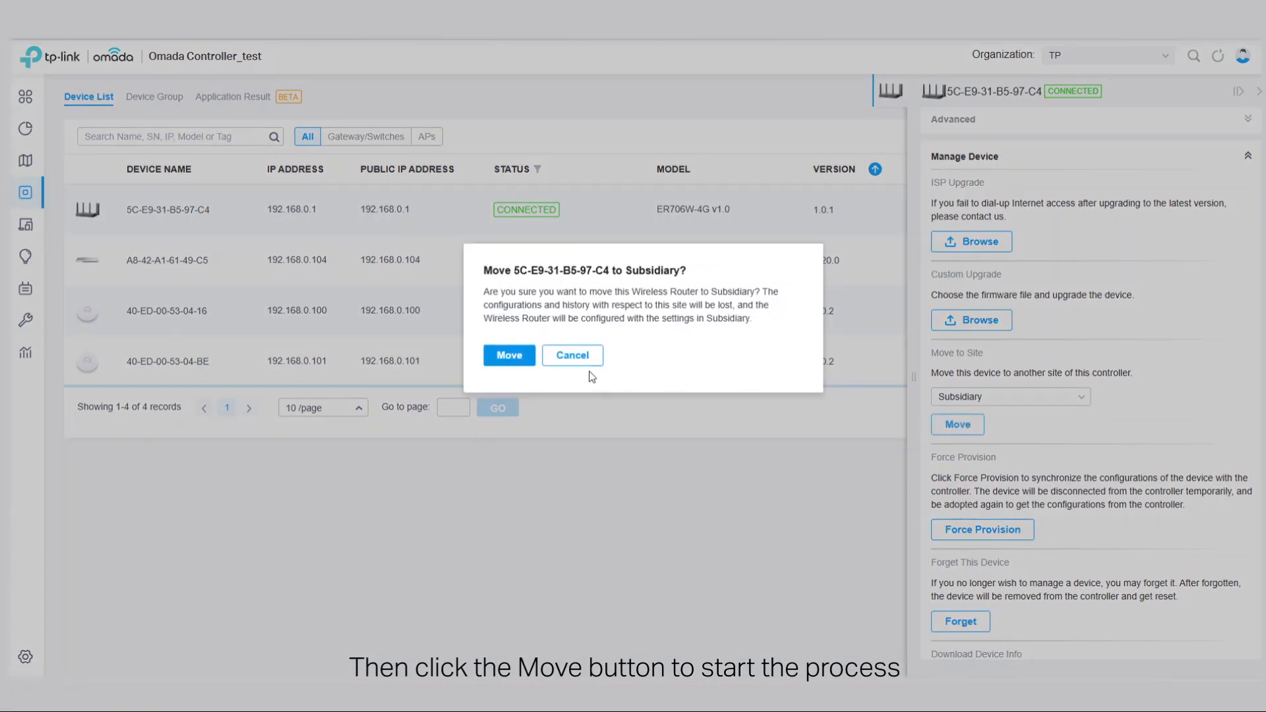
{"action": "left_click", "coordinate": [509, 355]}
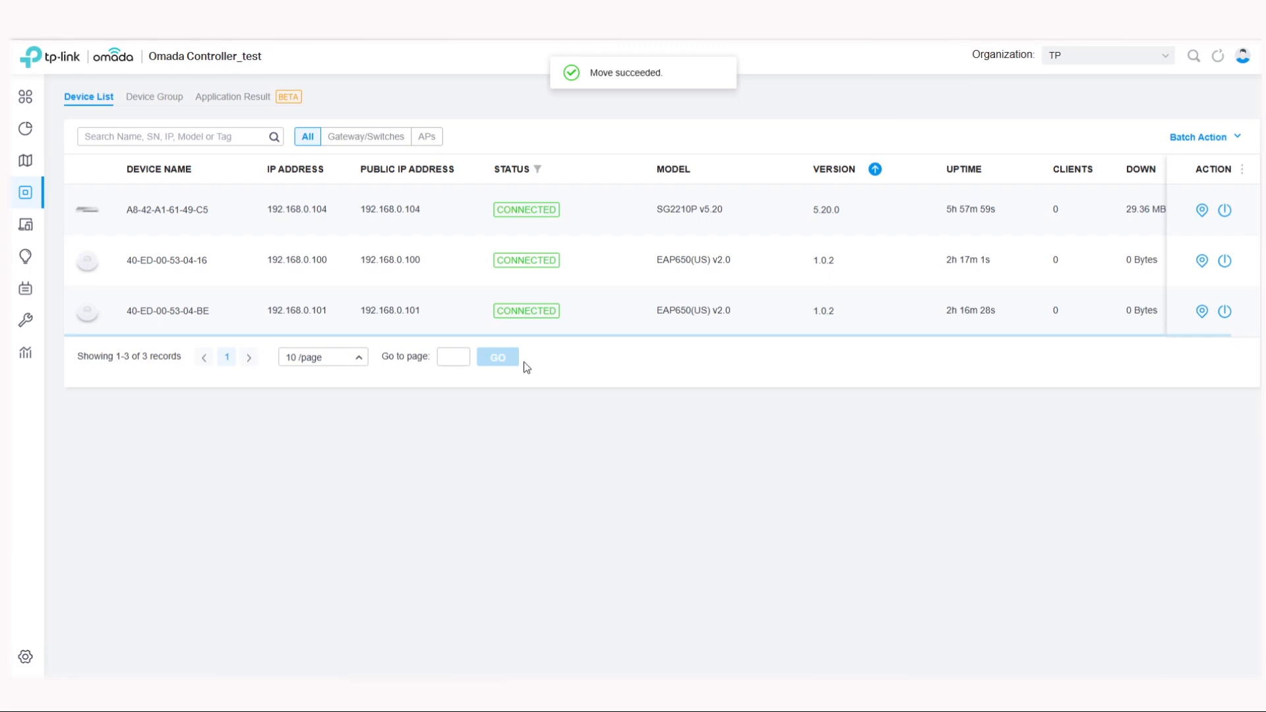
{"action": "left_click", "coordinate": [1115, 56]}
{"action": "left_click", "coordinate": [1062, 162]}
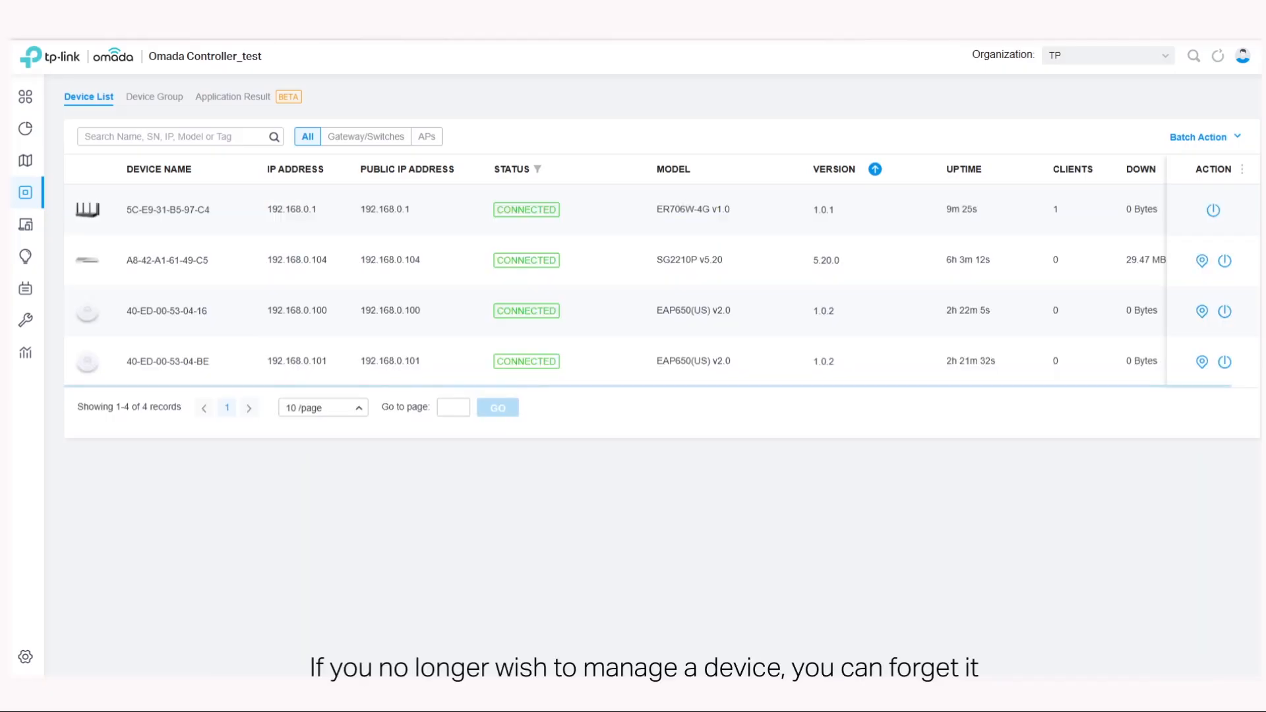
Step: Forget the ER706W-4G gateway in the TP site through its device management settings and confirm its removal
{"action": "left_click", "coordinate": [375, 209]}
{"action": "left_click", "coordinate": [1142, 217]}
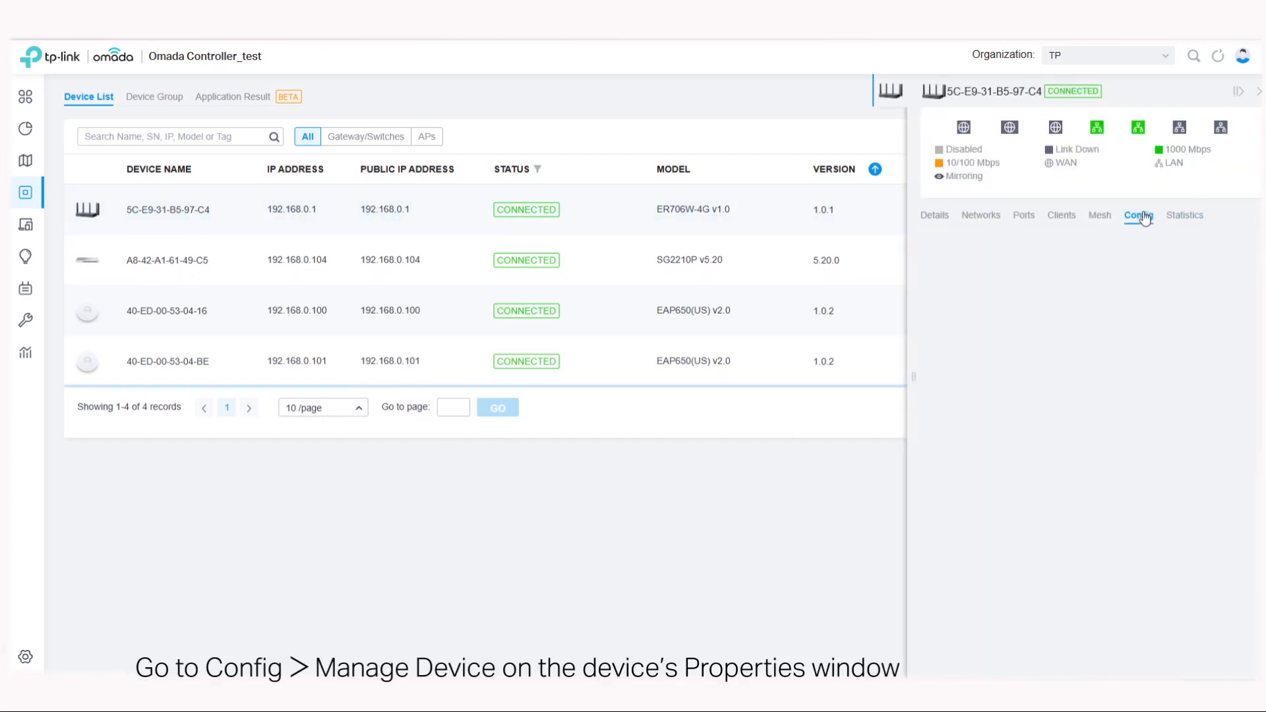
{"action": "scroll", "coordinate": [1086, 461], "scroll_direction": "down", "scroll_amount": 5}
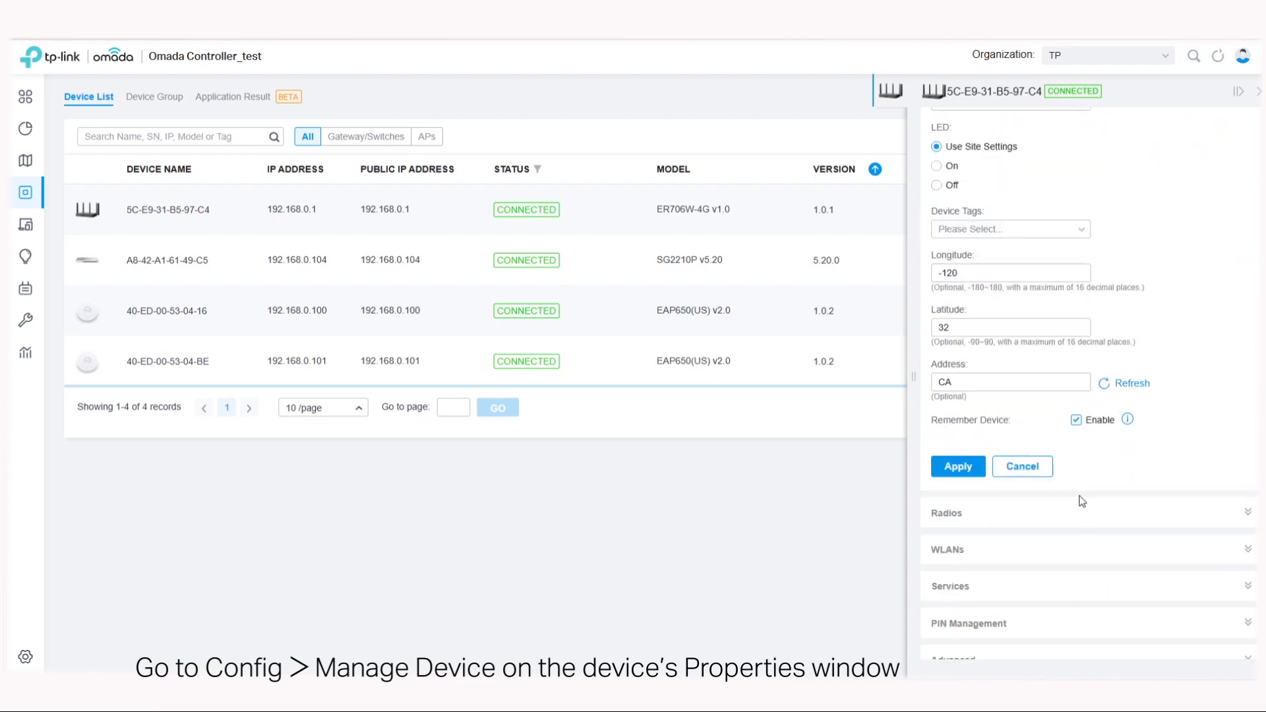
{"action": "left_click", "coordinate": [1023, 579]}
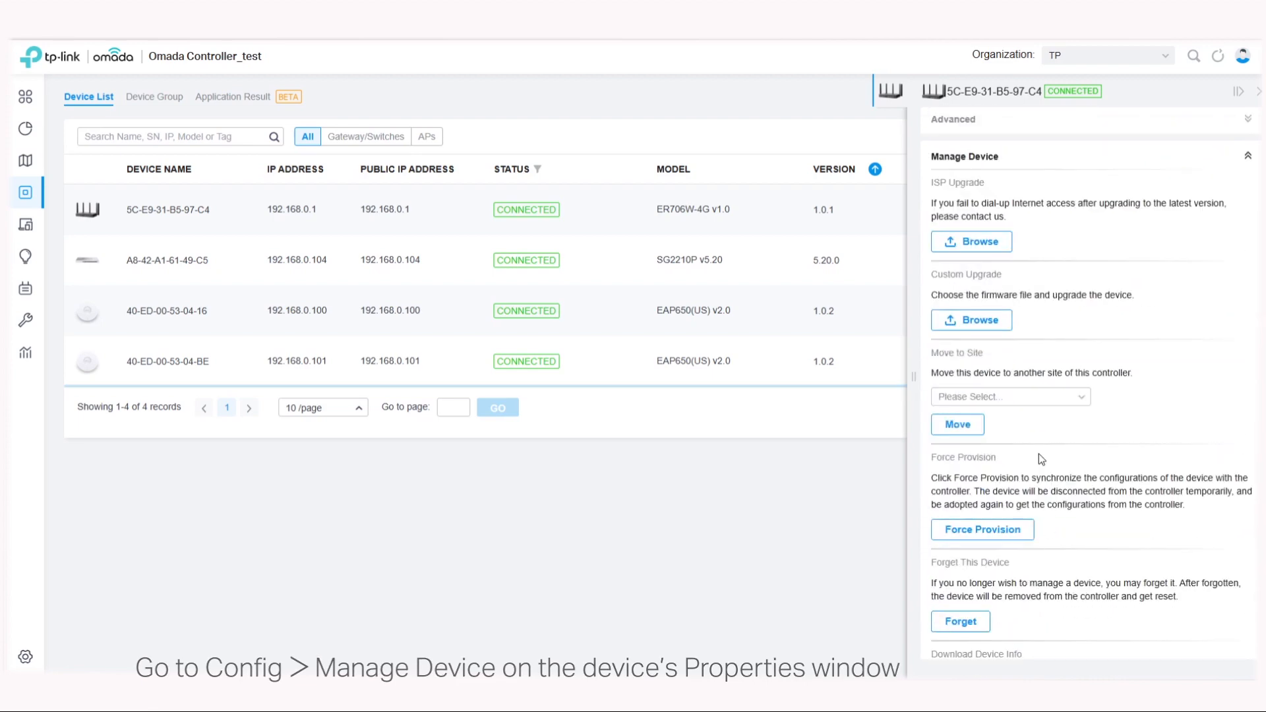
{"action": "scroll", "coordinate": [1038, 454], "scroll_direction": "down", "scroll_amount": 2}
{"action": "left_click", "coordinate": [960, 488]}
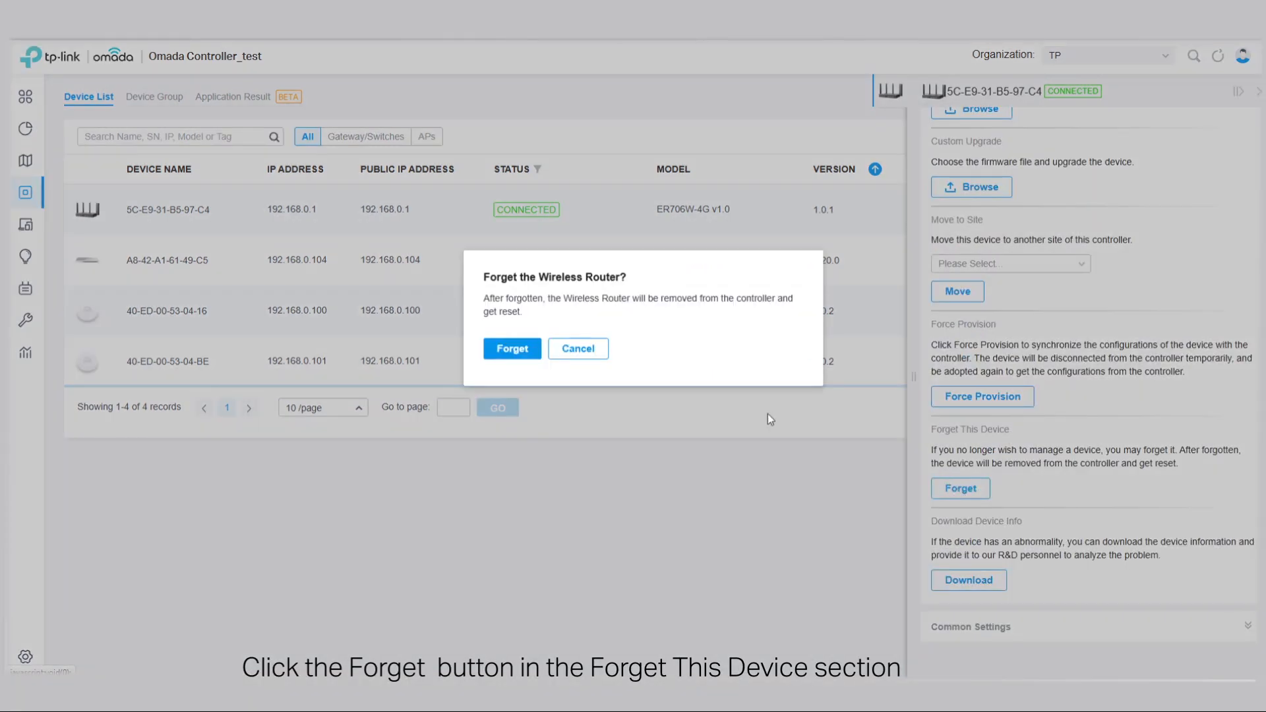
{"action": "left_click", "coordinate": [514, 352]}
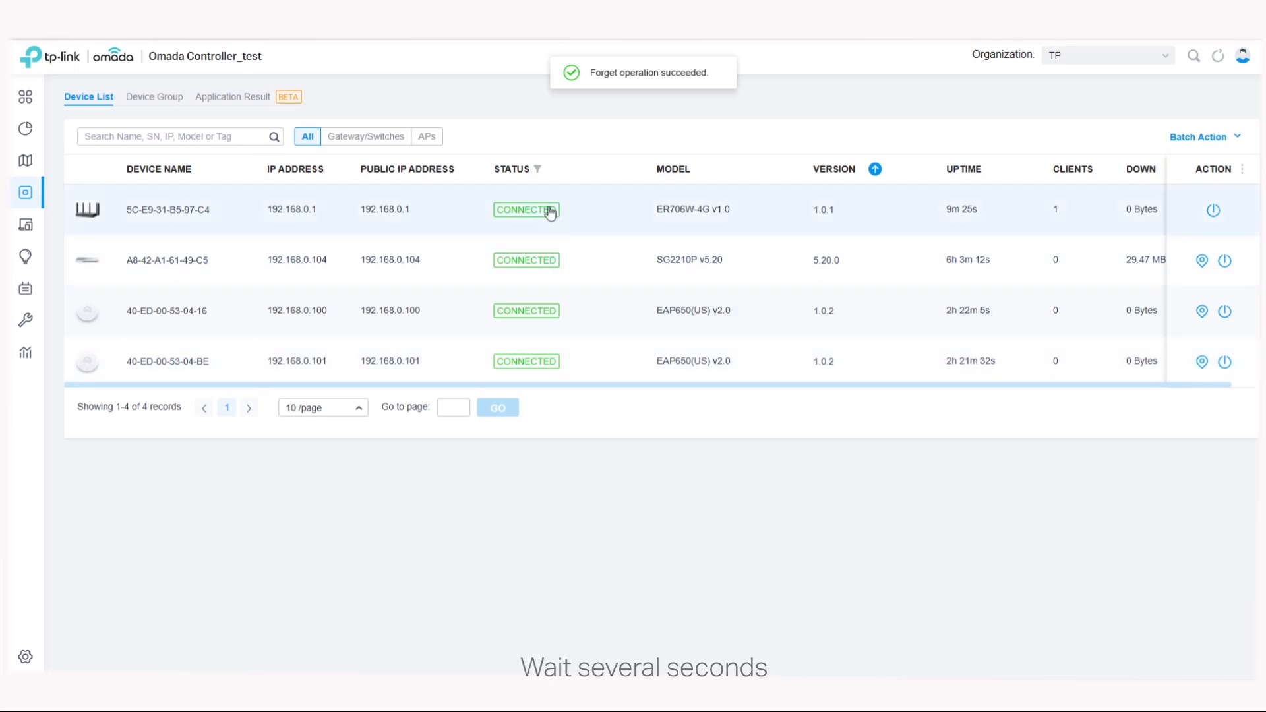
Step: Forget the SG2210P switch through its device management settings and confirm its removal from the controller
{"action": "left_click", "coordinate": [606, 270]}
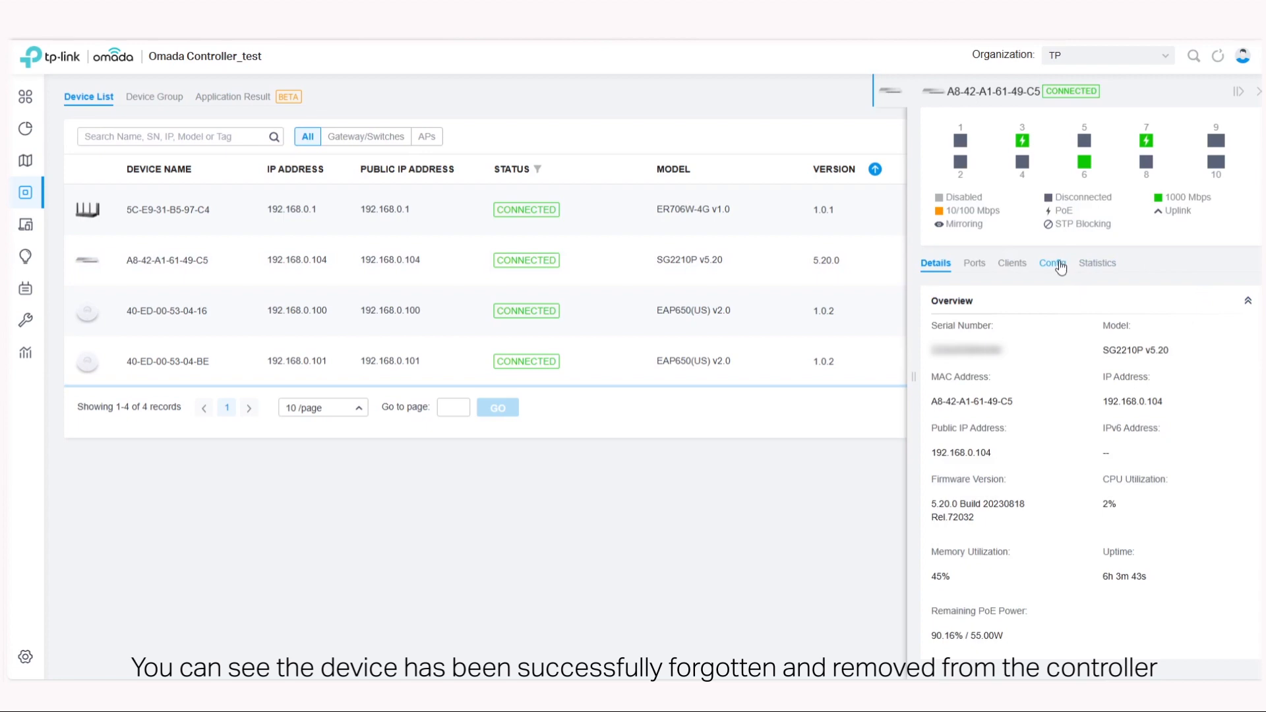
{"action": "left_click", "coordinate": [1054, 263]}
{"action": "scroll", "coordinate": [1117, 429], "scroll_direction": "down", "scroll_amount": 5}
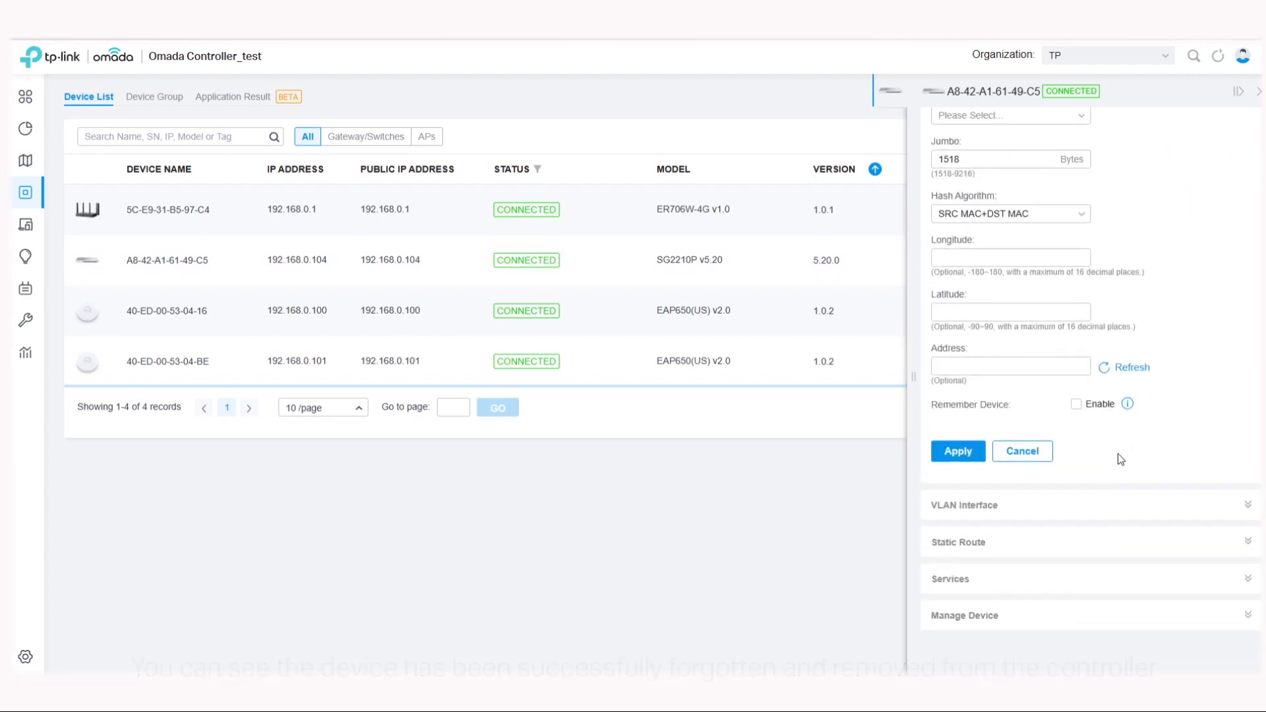
{"action": "left_click", "coordinate": [995, 617]}
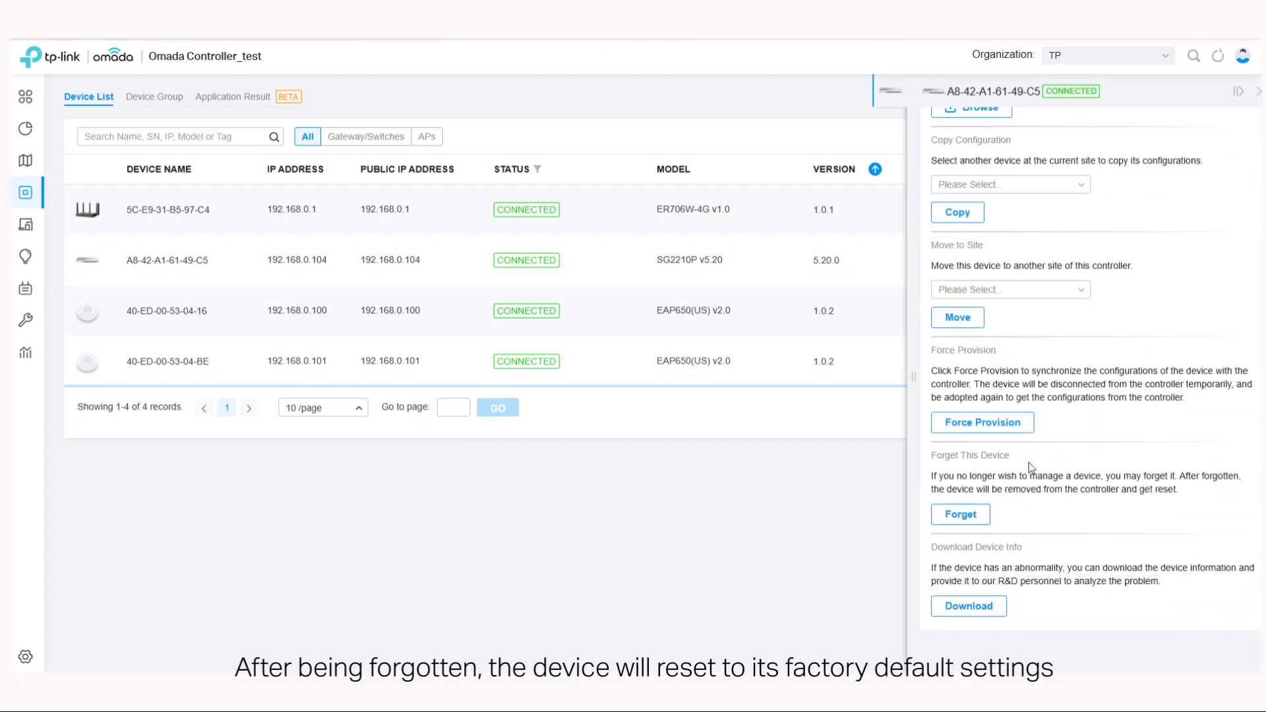
{"action": "left_click", "coordinate": [962, 516]}
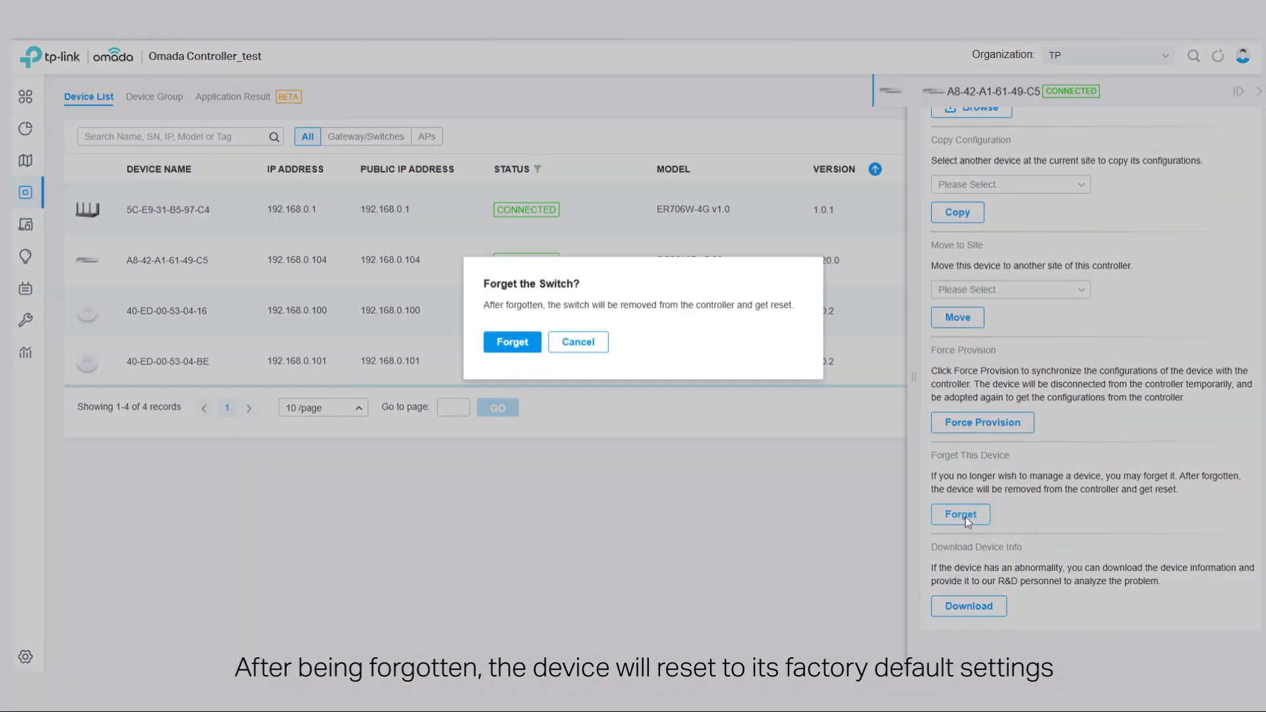
{"action": "left_click", "coordinate": [530, 344]}
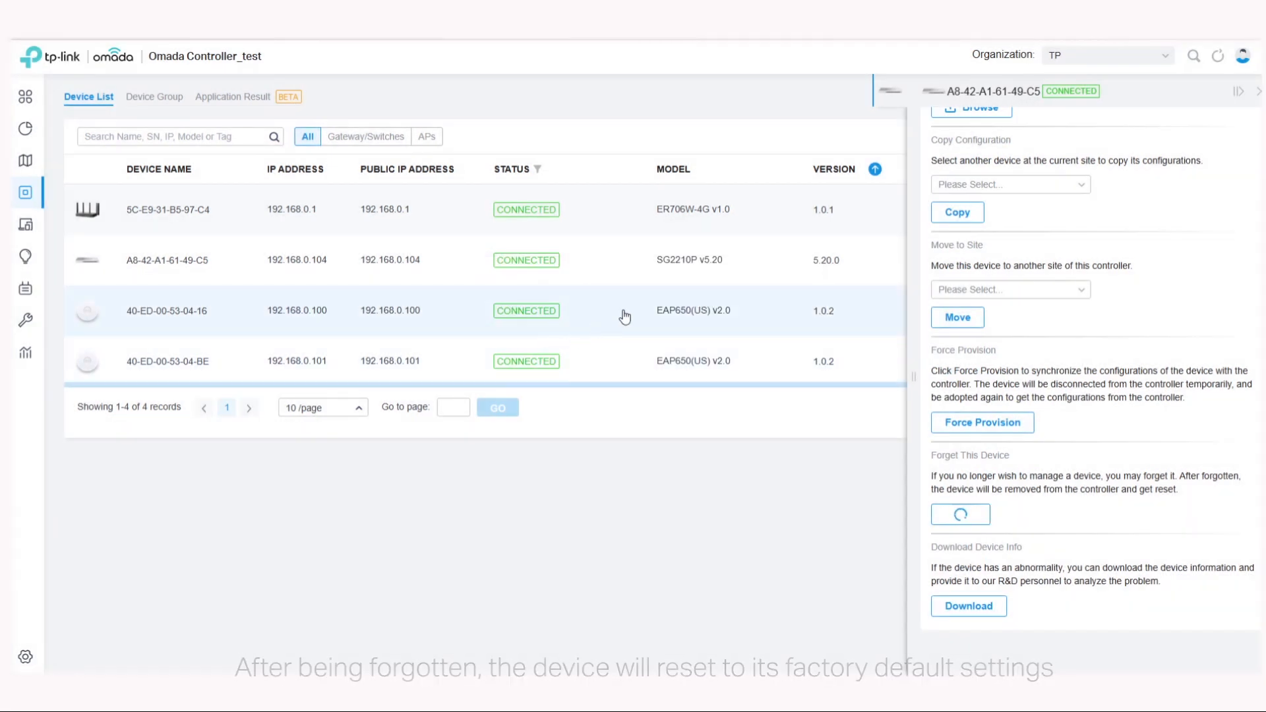